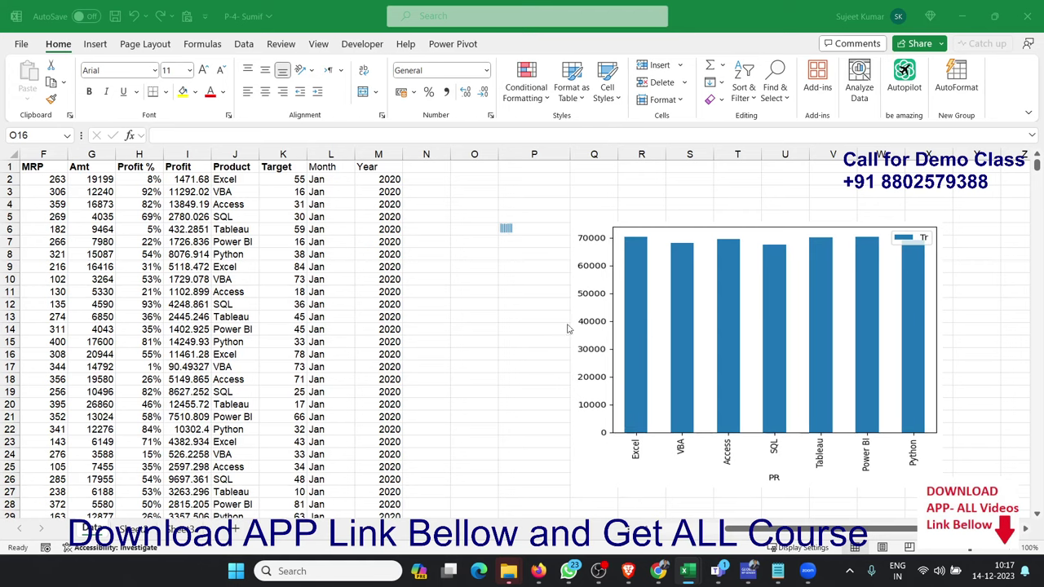
Step: On the Data sheet, move the pandas chart picture slightly higher
left_click(155, 532)
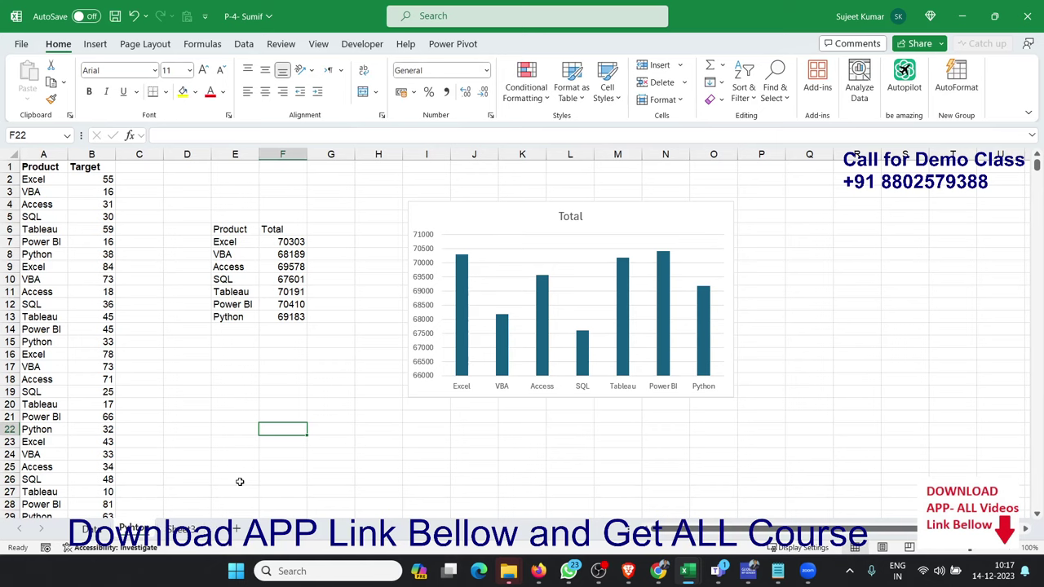
key("ctrl+Left")
key("Left")
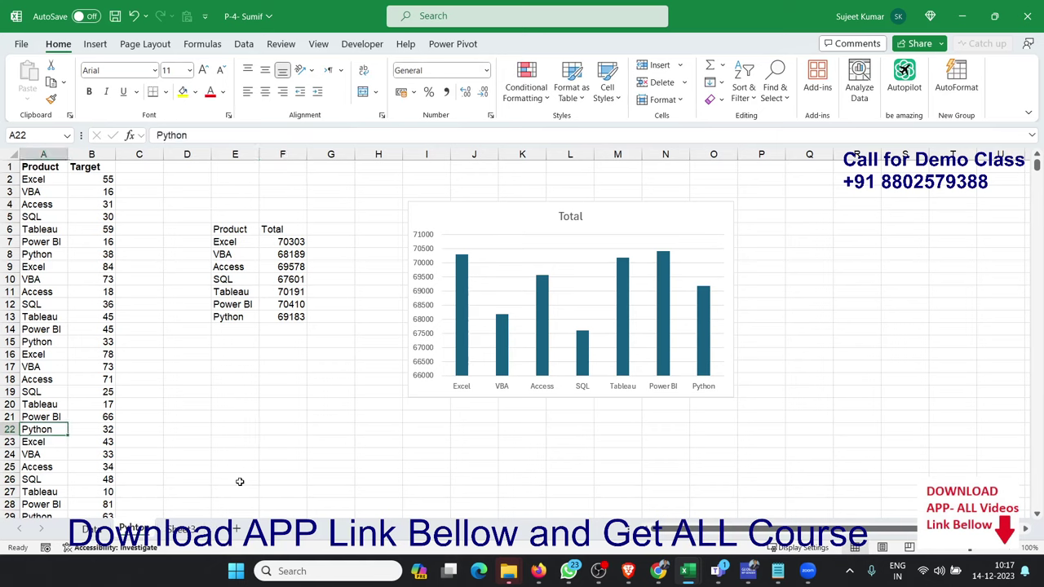
left_click(93, 529)
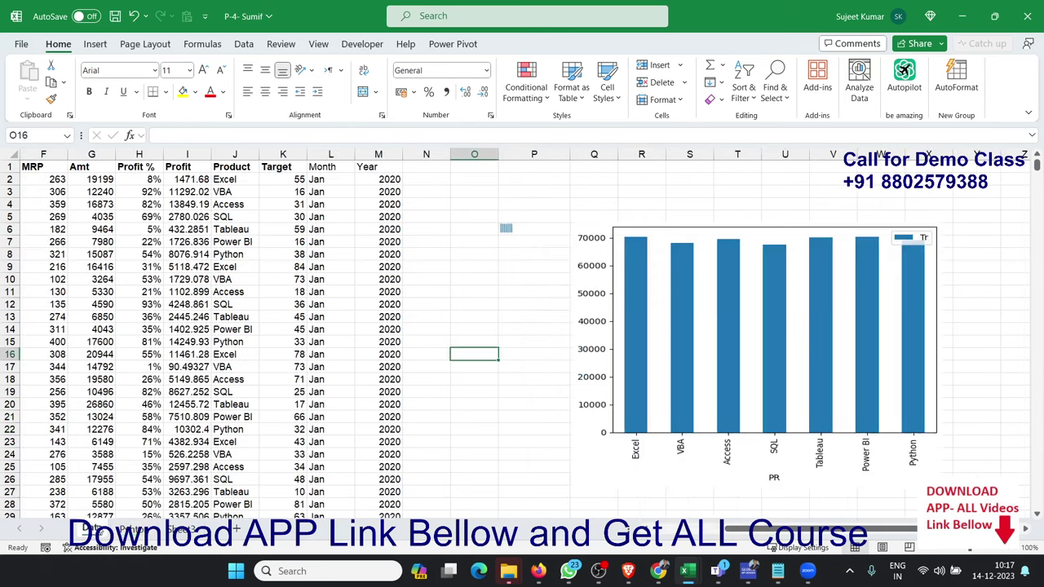
left_click(573, 283)
left_click_drag(573, 283, 575, 232)
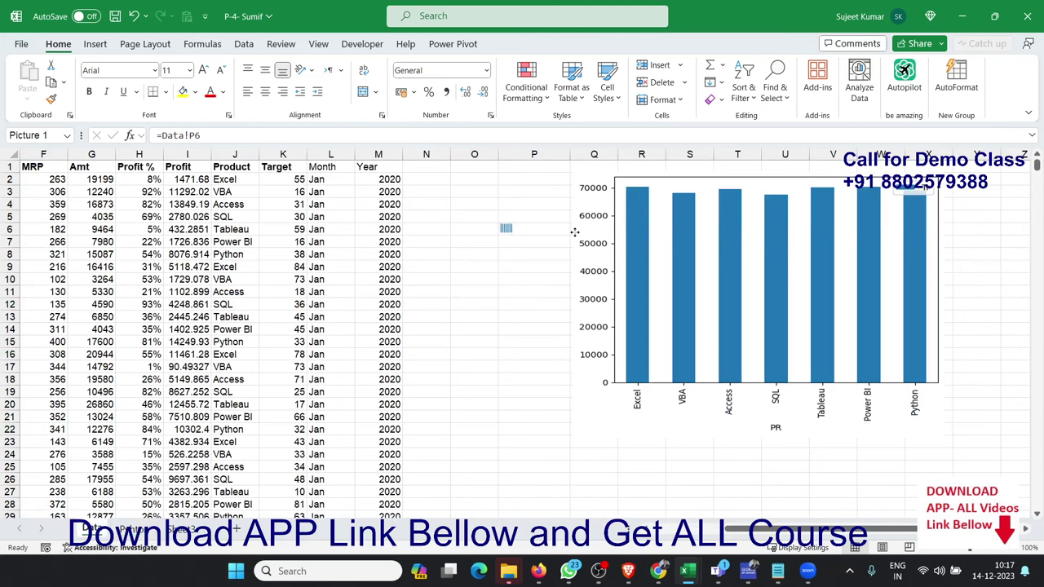
Step: Rerun the Python code in cell P6, then return to the Product/Total summary sheet
left_click(516, 228)
double_click(516, 228)
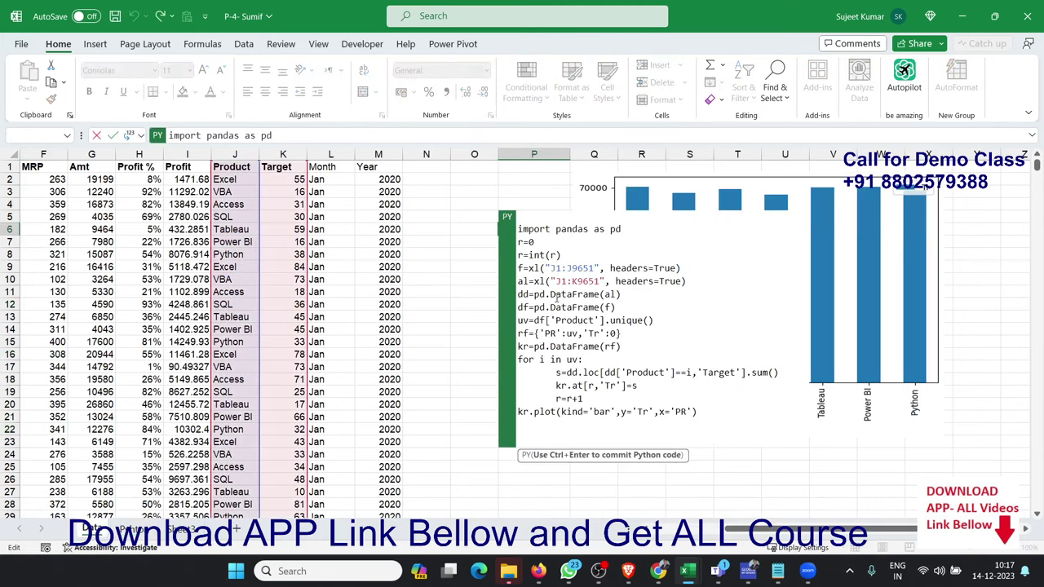
key("shift+Down")
key("shift+Down")
key("shift+Down")
key("shift+Down")
key("shift+Down")
key("shift+Down")
key("shift+Down")
key("shift+Down")
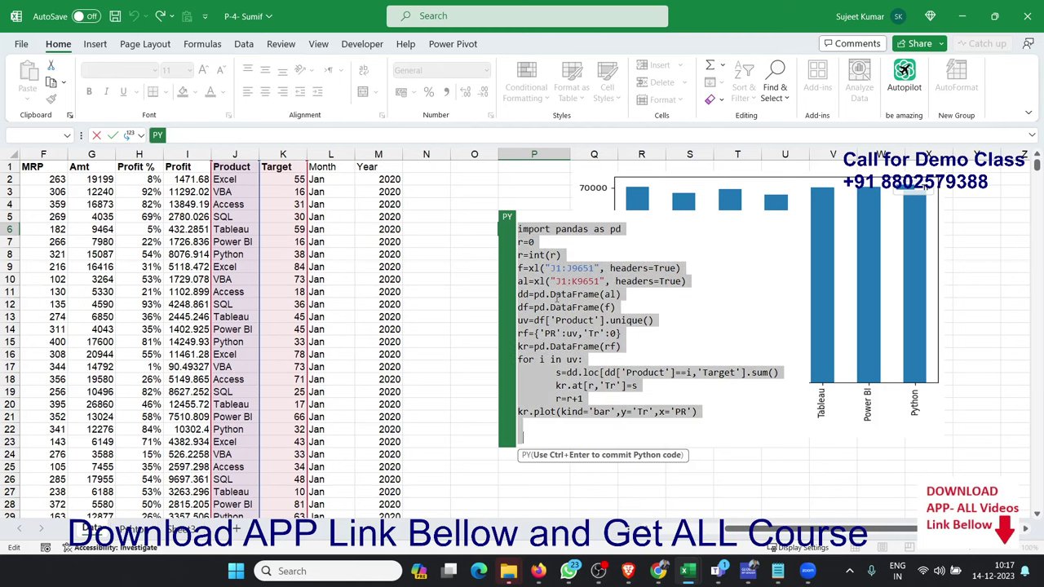
key("ctrl+Return")
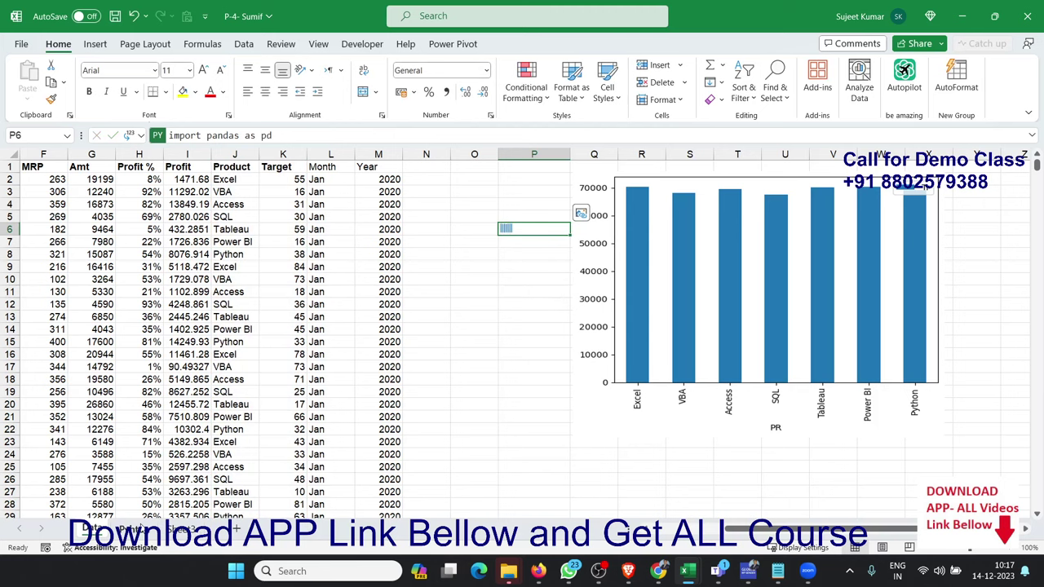
left_click(137, 528)
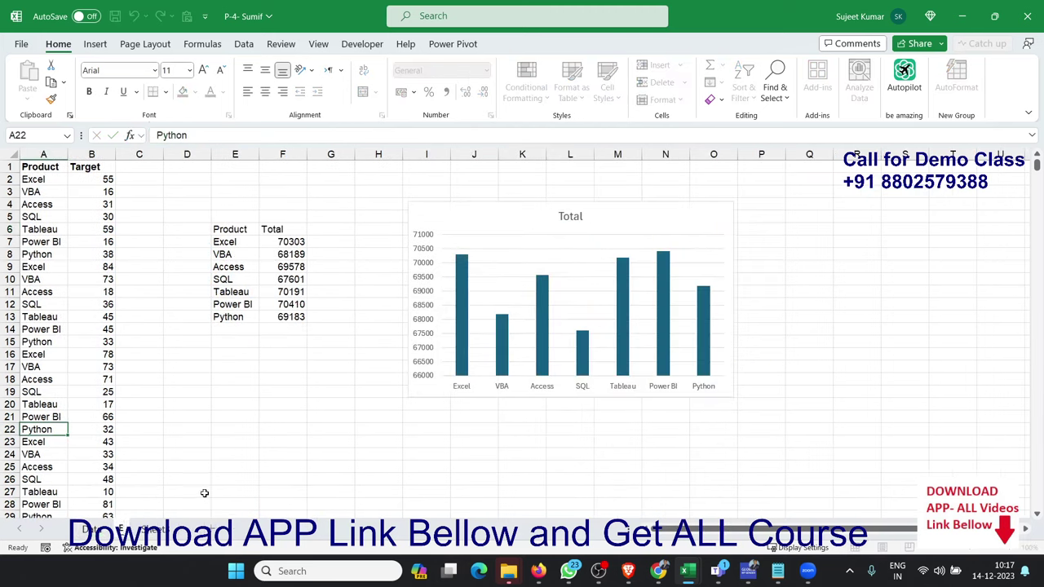
Step: Inspect the SUMIF totals and the UNIQUE formula in E7 without changing them
left_click(281, 400)
left_click(264, 291)
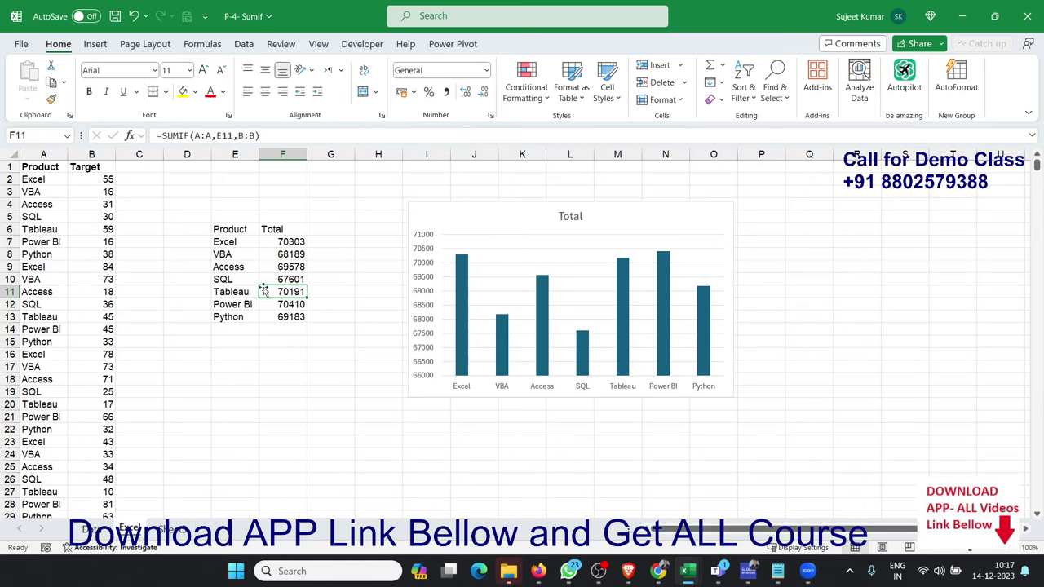
left_click(235, 364)
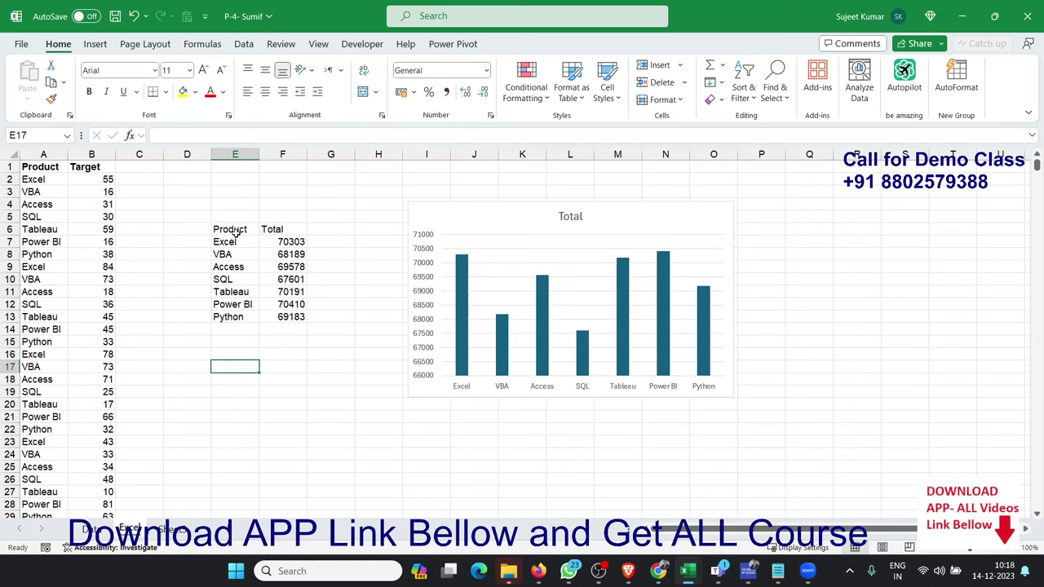
left_click(233, 243)
left_click(233, 229)
left_click(233, 242)
double_click(235, 243)
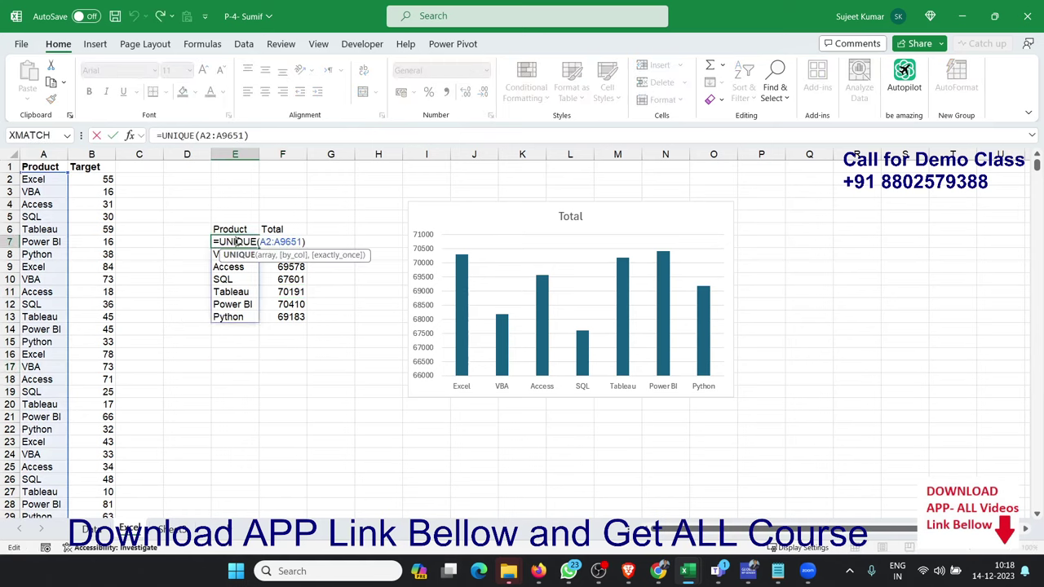
key("Escape")
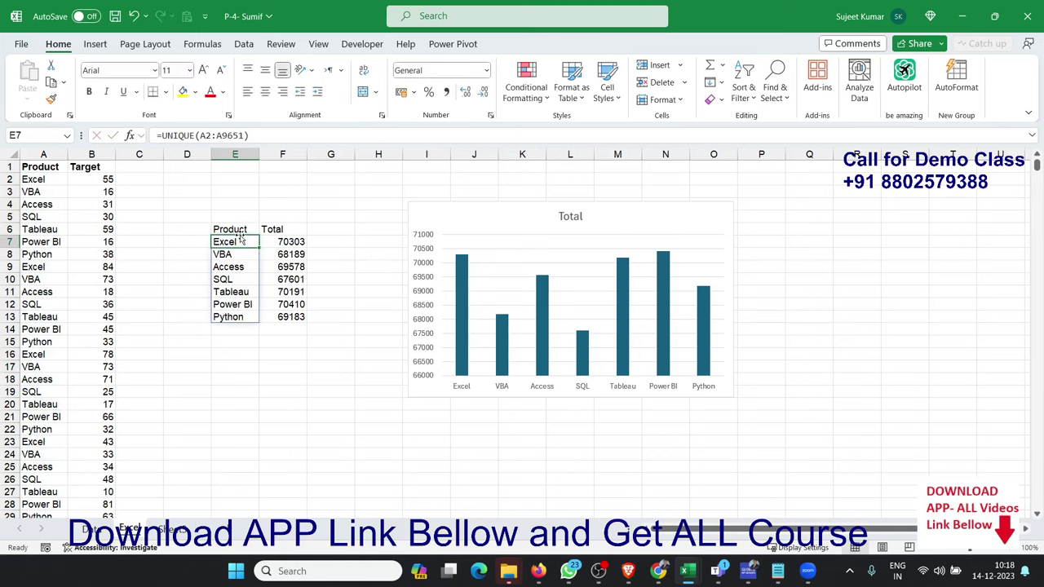
Step: Select the Product/Total table and the Total column chart
left_click(239, 229)
left_click_drag(240, 229, 290, 306)
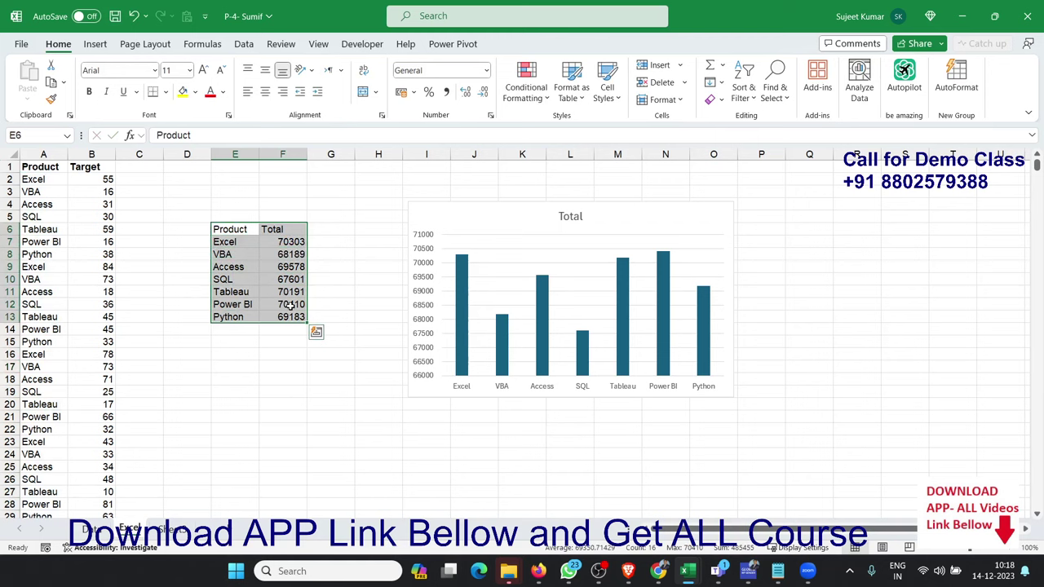
left_click(436, 391)
left_click(358, 365)
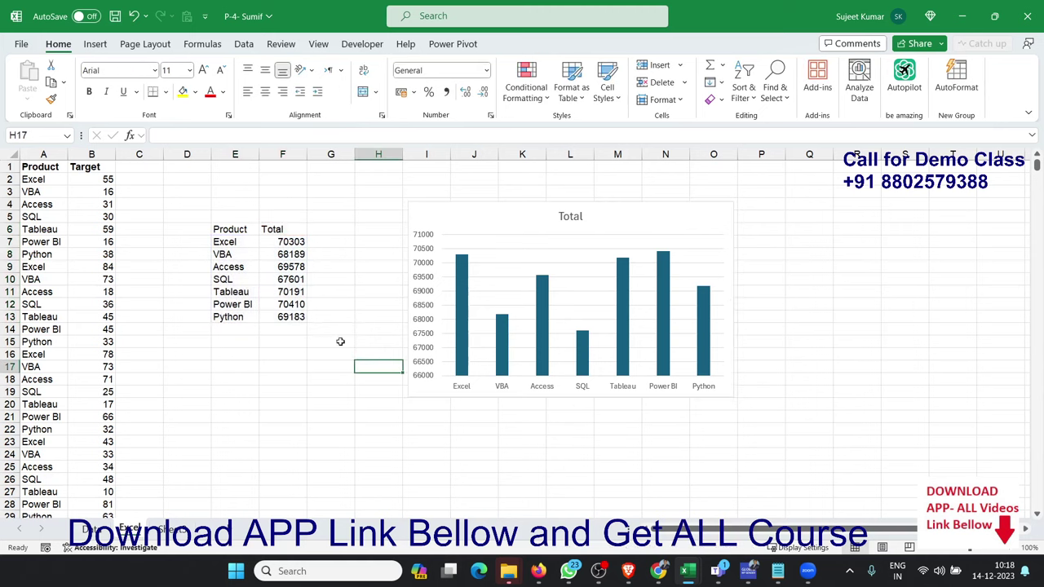
left_click_drag(295, 316, 229, 229)
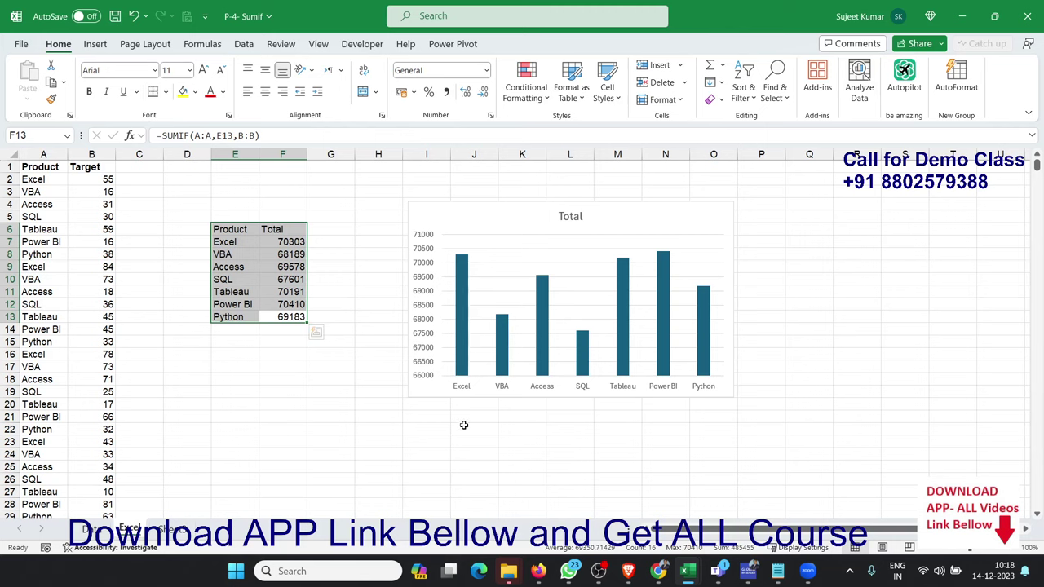
Step: On the Data sheet, rerun P6 and move the pandas chart down and right
left_click(92, 528)
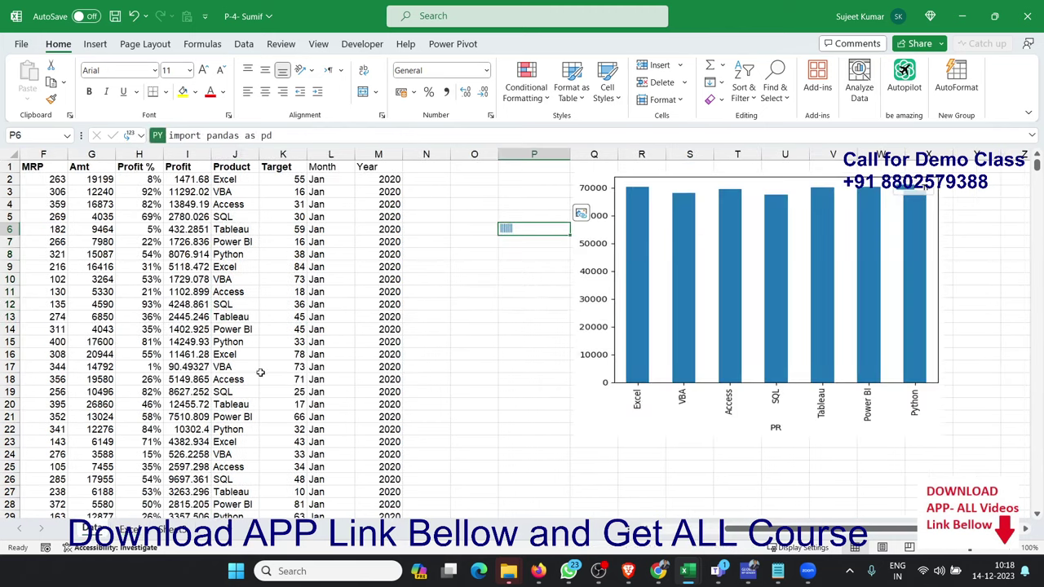
left_click(458, 315)
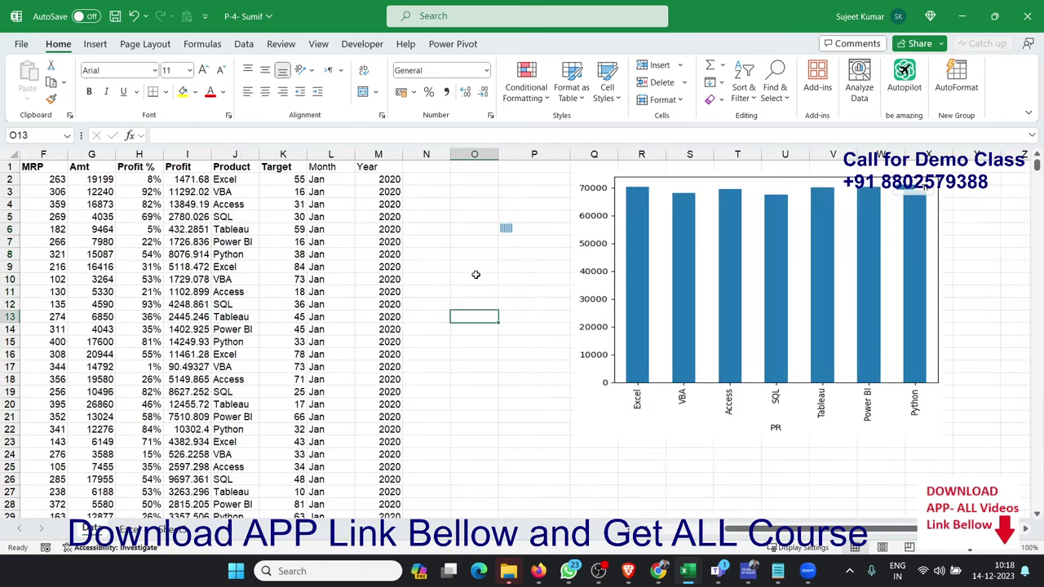
double_click(509, 232)
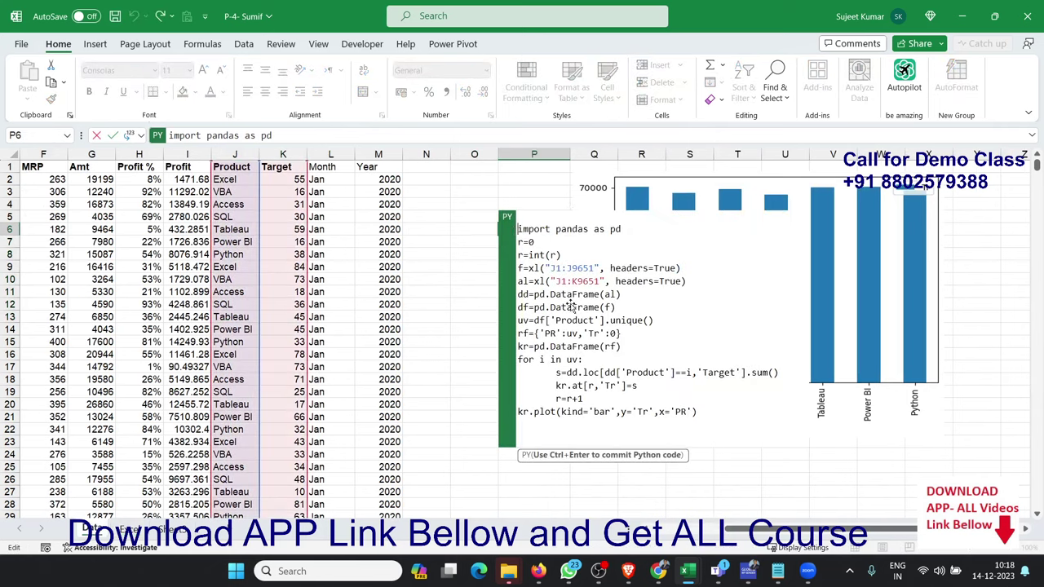
key("ctrl+Return")
left_click(585, 257)
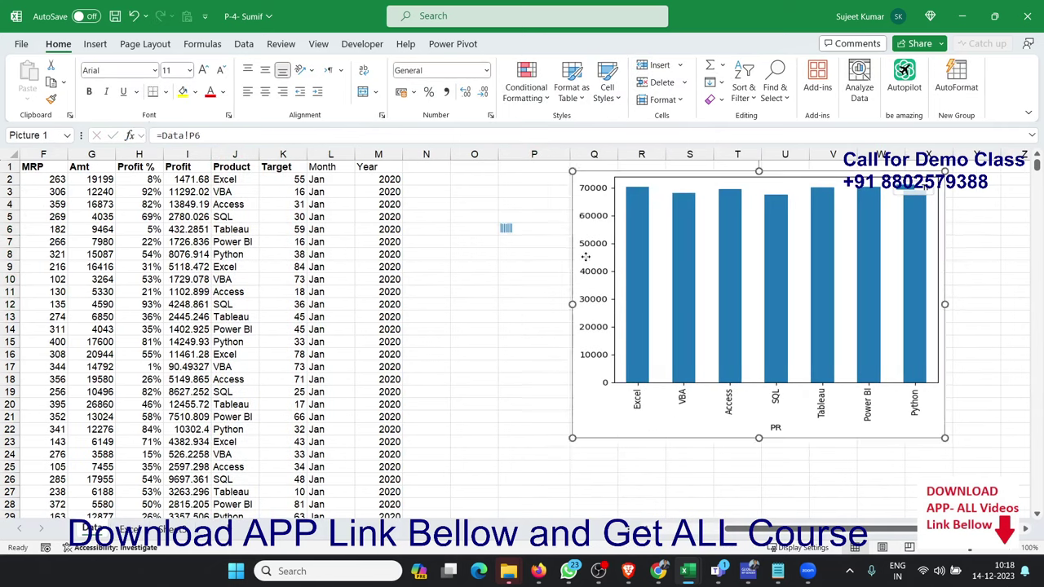
left_click_drag(586, 257, 602, 288)
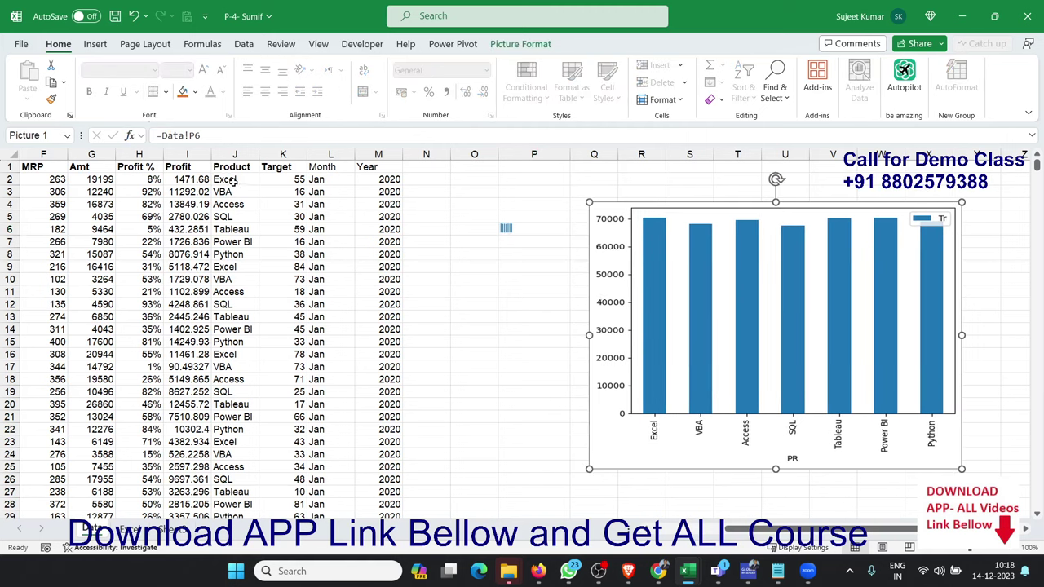
Step: Select the Product values in J2:J13, rerun P6, and return to the summary sheet
left_click_drag(234, 182, 226, 320)
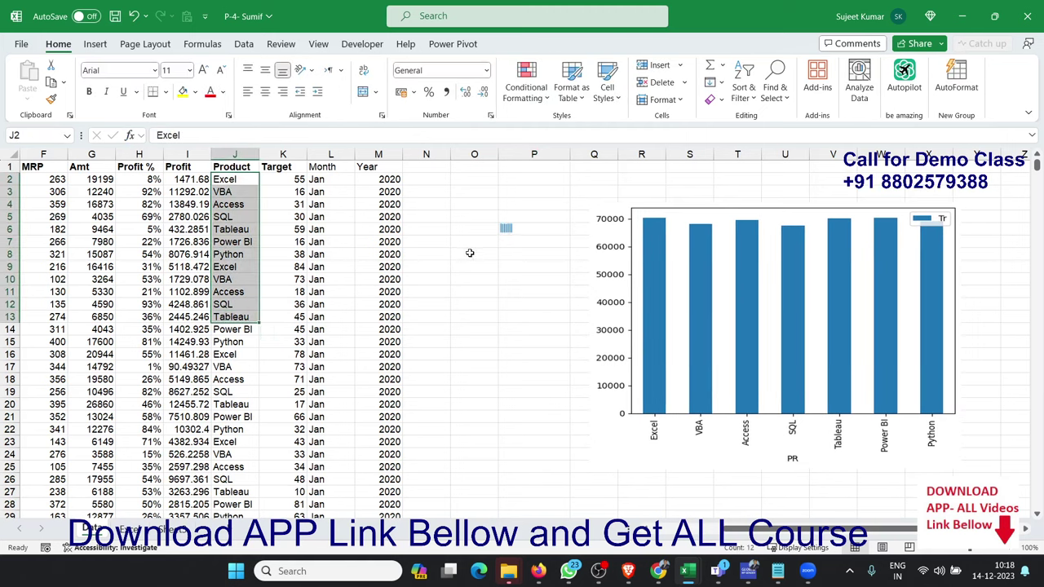
double_click(505, 229)
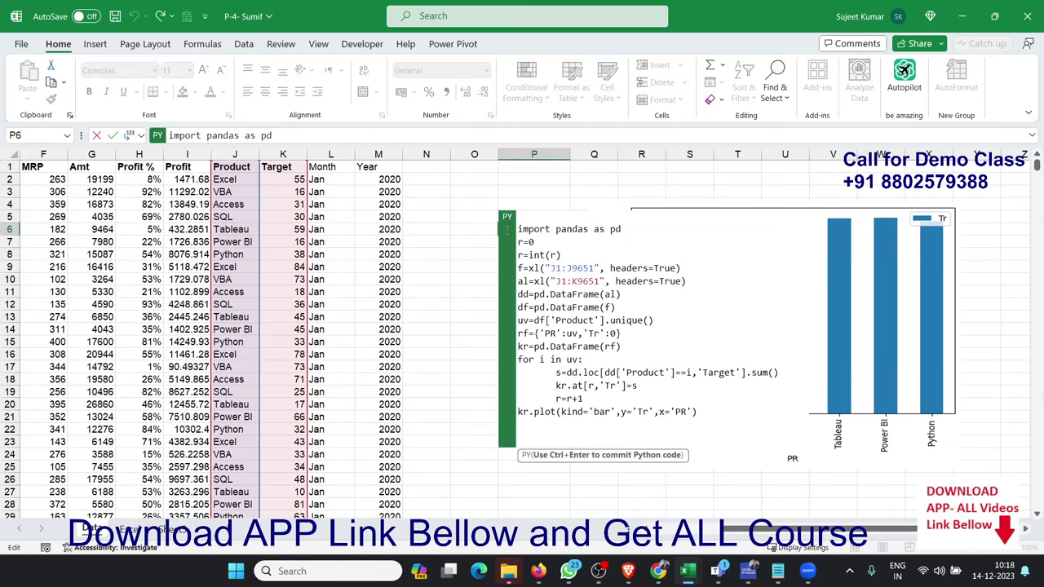
key("ctrl+Return")
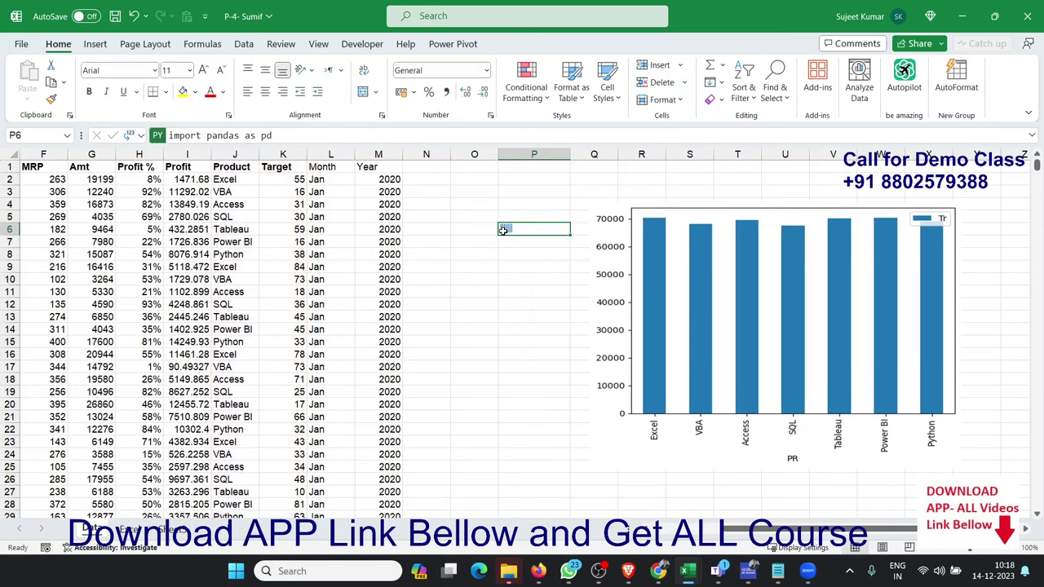
mouse_move(461, 254)
left_mouse_down()
mouse_move(485, 335)
mouse_move(524, 351)
left_mouse_up()
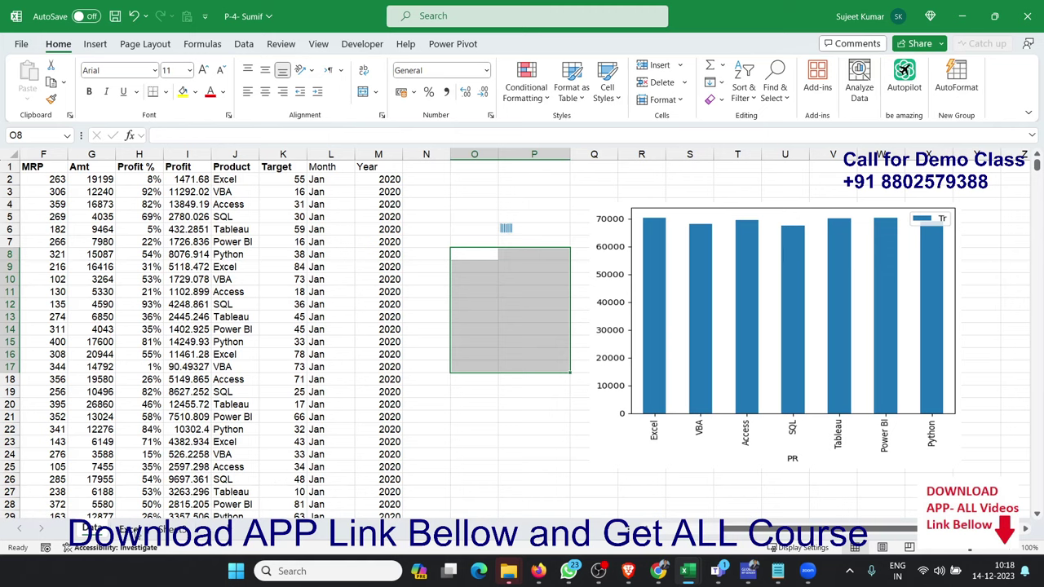
left_click(123, 528)
left_click(298, 419)
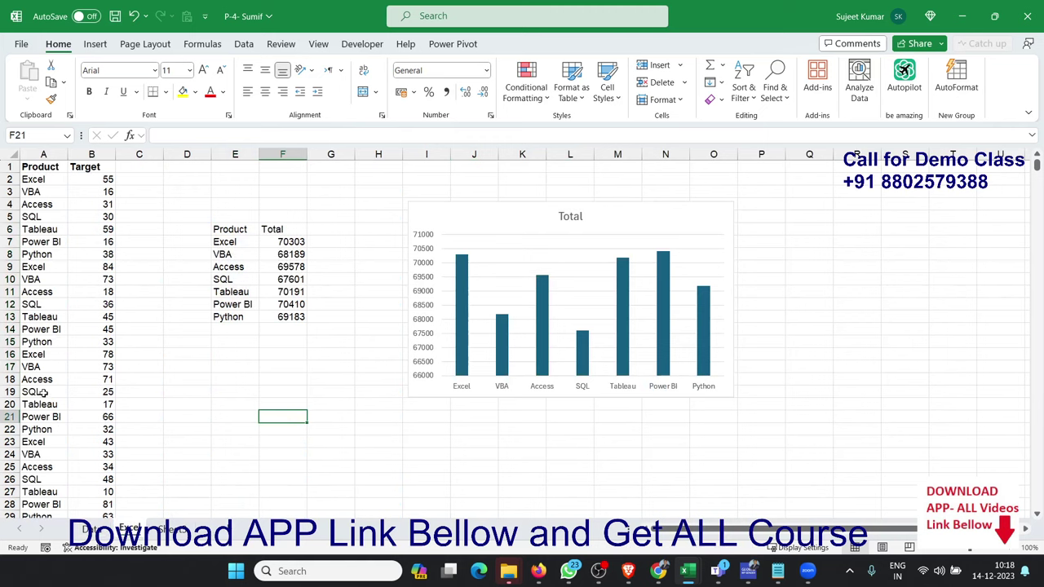
Step: Replace the SQL entry in A12 with the product name EX-Py
left_click(46, 302)
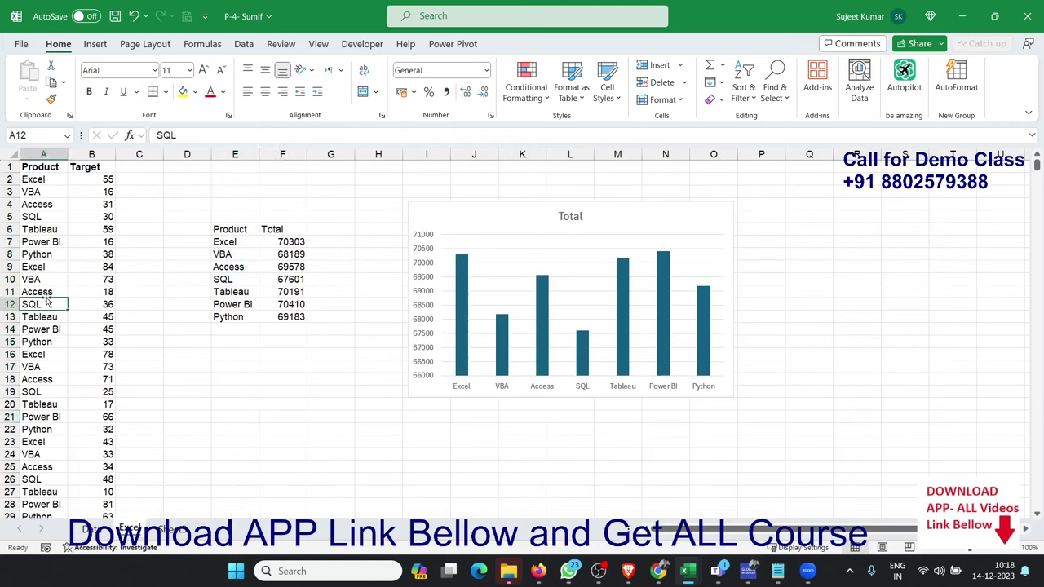
type("EXCEL")
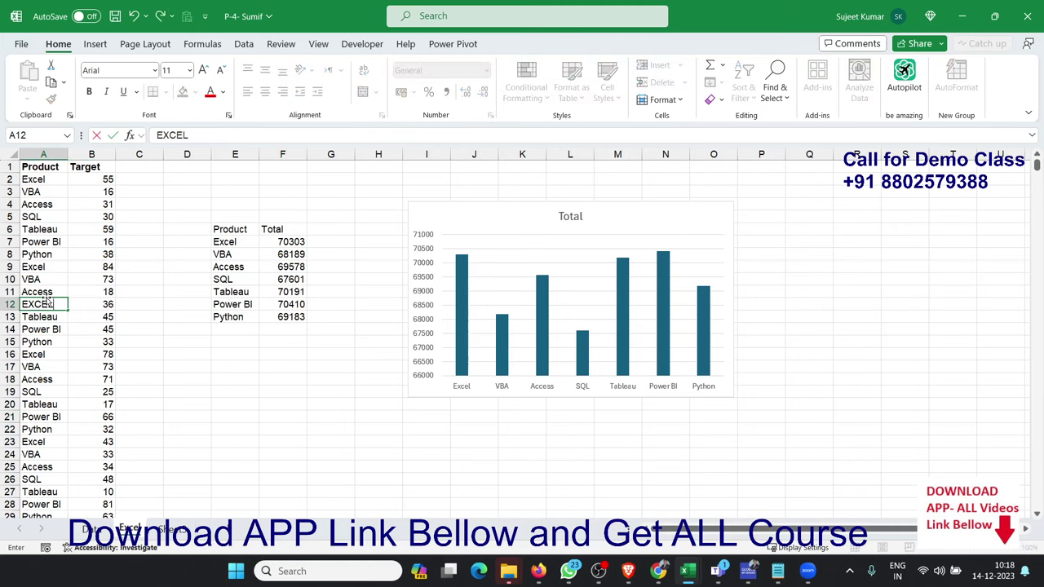
key("BackSpace")
key("BackSpace")
type("P")
key("Return")
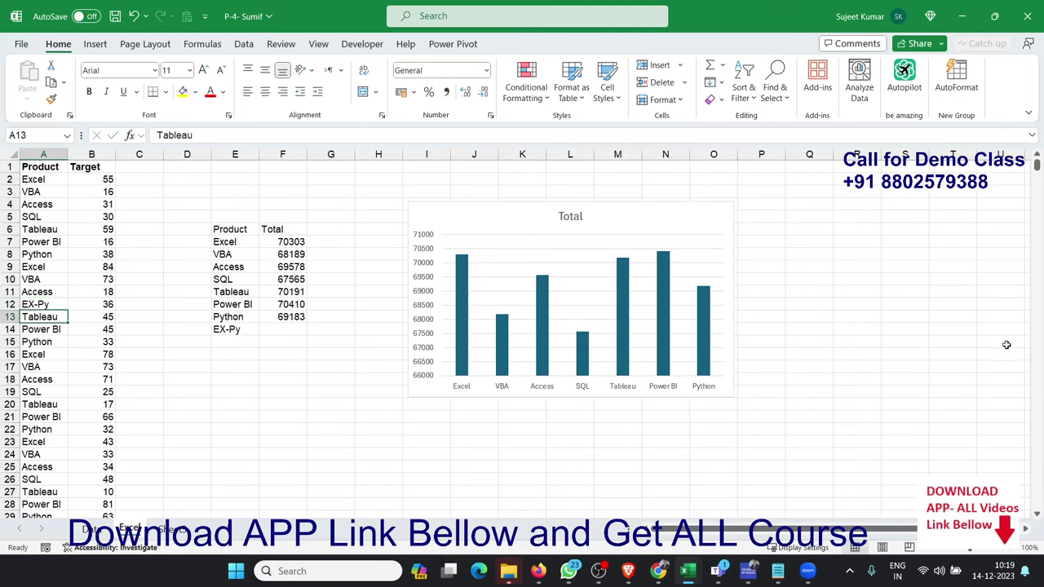
Step: Fill the SUMIF total formula down to the new EX-Py row
left_click_drag(242, 248, 239, 307)
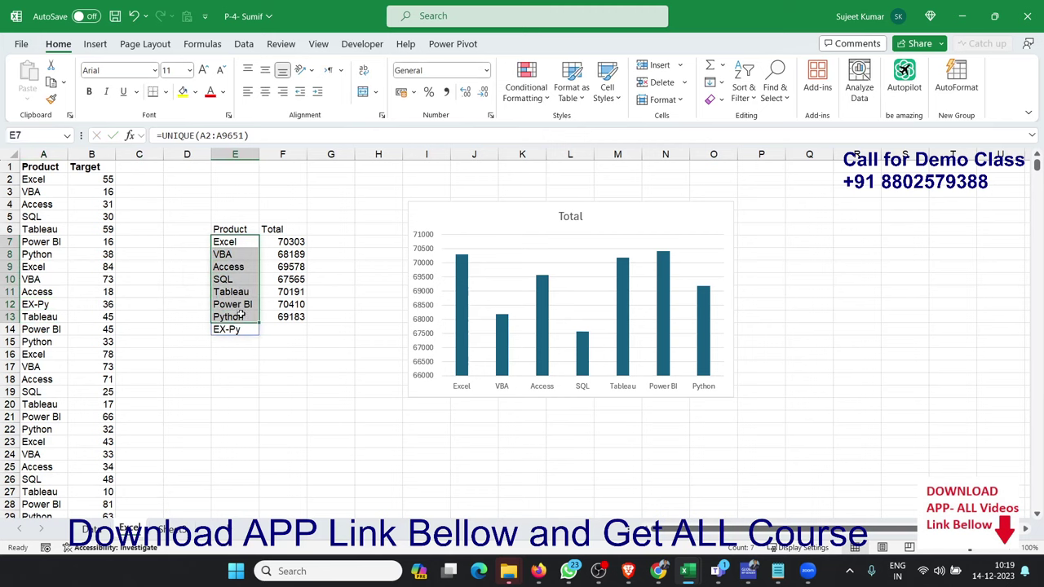
left_click(311, 344)
left_click(253, 330)
left_click(303, 330)
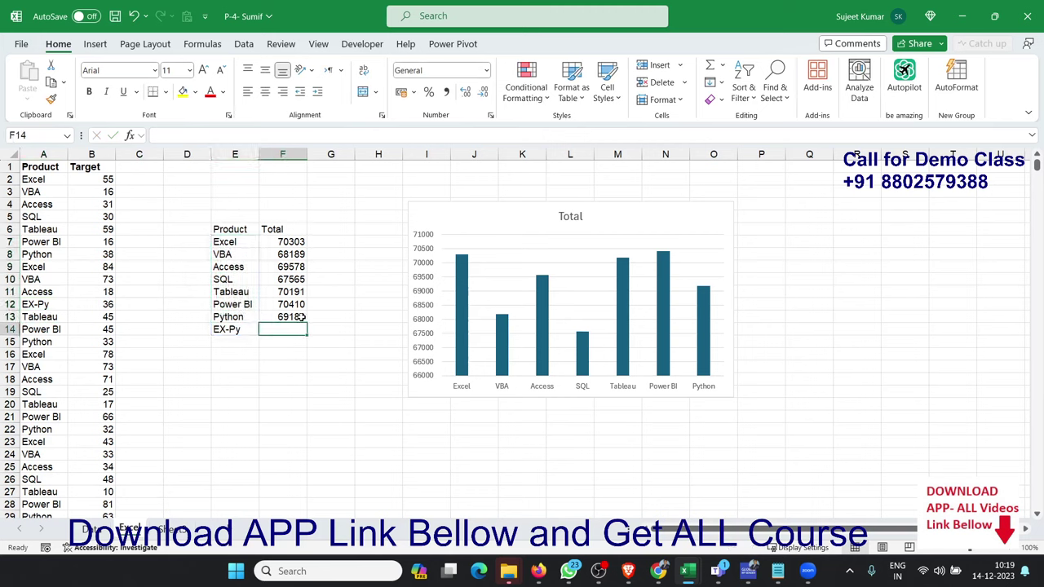
left_click_drag(300, 318, 296, 417)
key("ctrl+d")
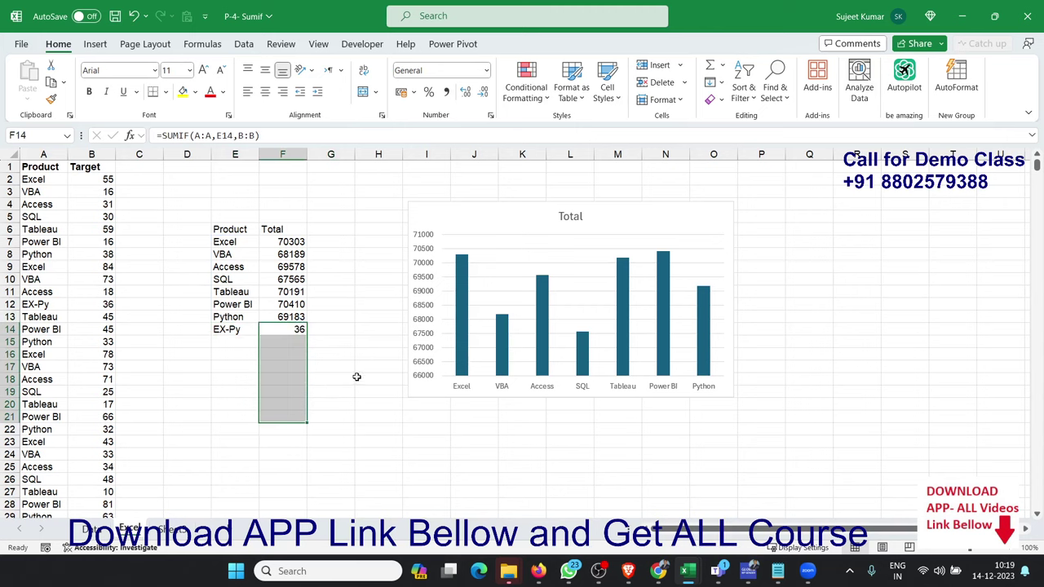
Step: Extend the Total chart's data range to include the EX-Py row, then return to the Data sheet
left_click(358, 378)
left_click(414, 391)
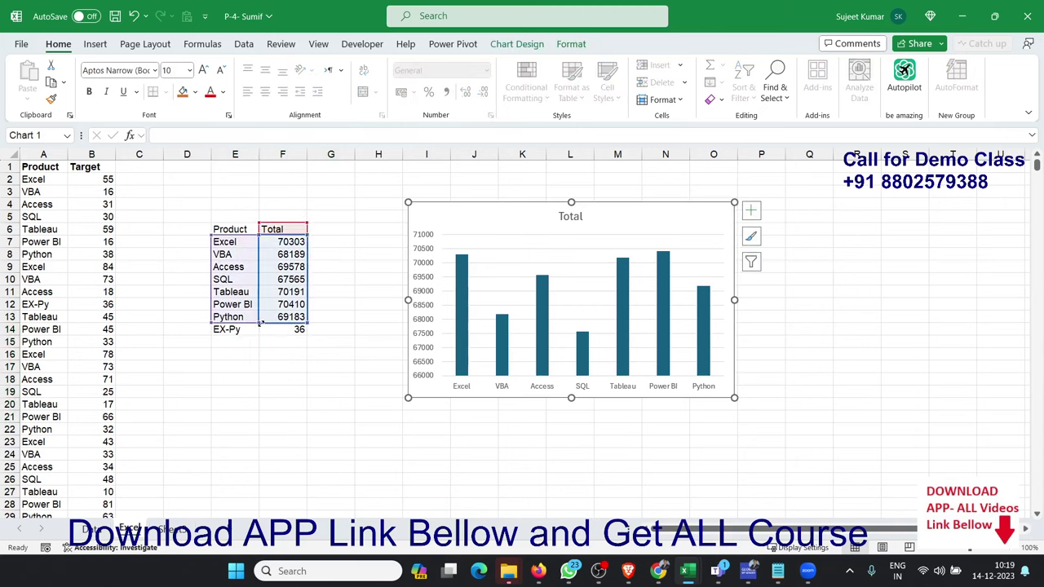
left_click_drag(260, 328, 260, 331)
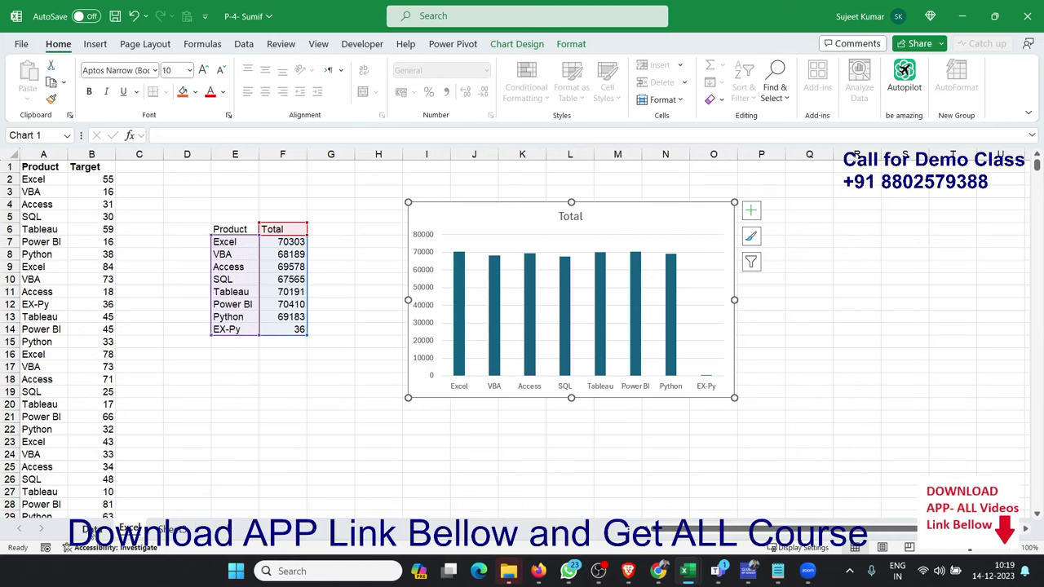
left_click(94, 534)
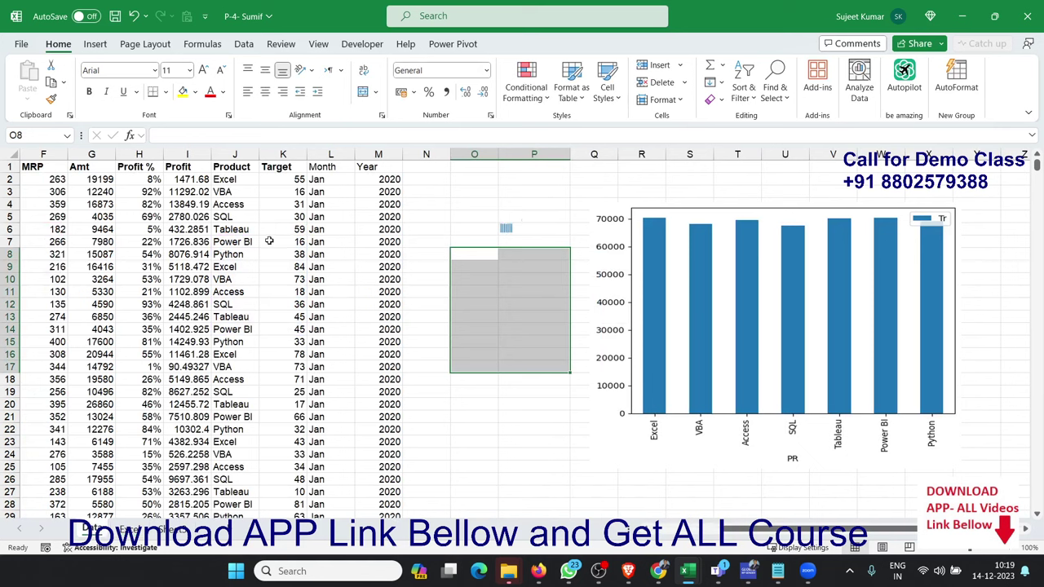
Step: Change J9 to EX-Py so the pandas chart gains an EX-Py bar, then return to the summary sheet
left_click(235, 257)
left_click(243, 267)
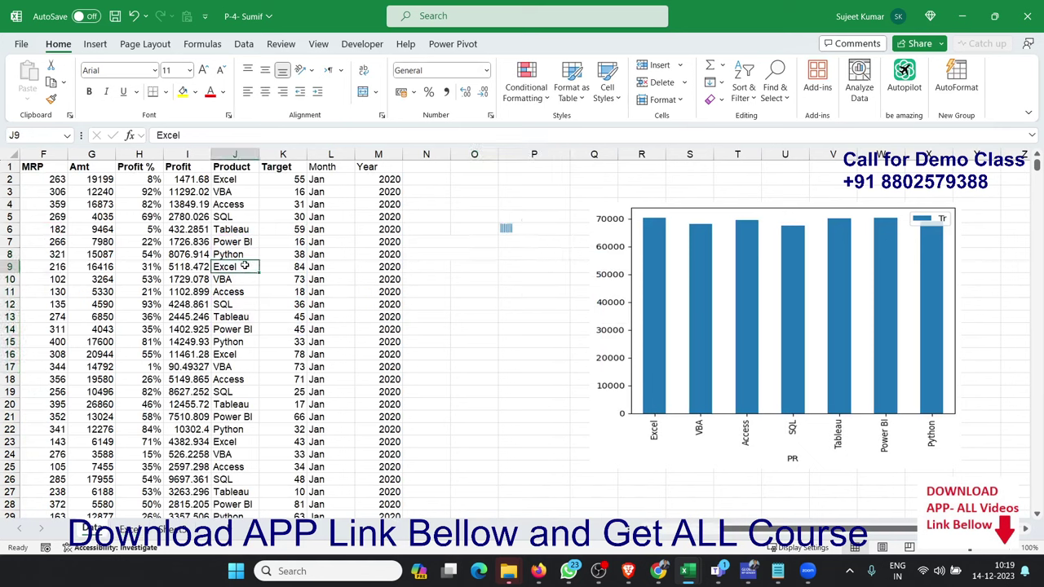
type("EX-Py")
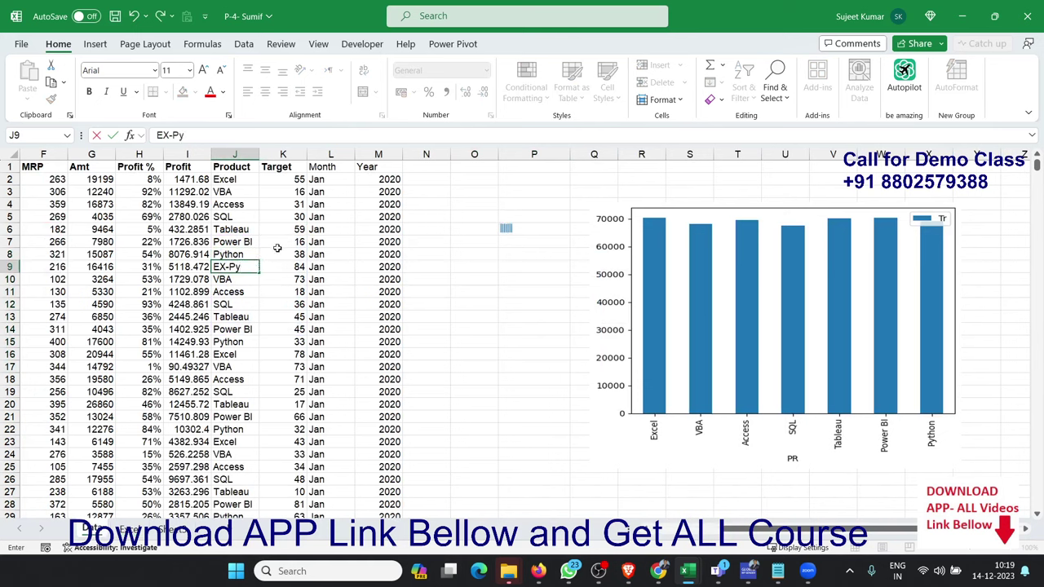
key("Return")
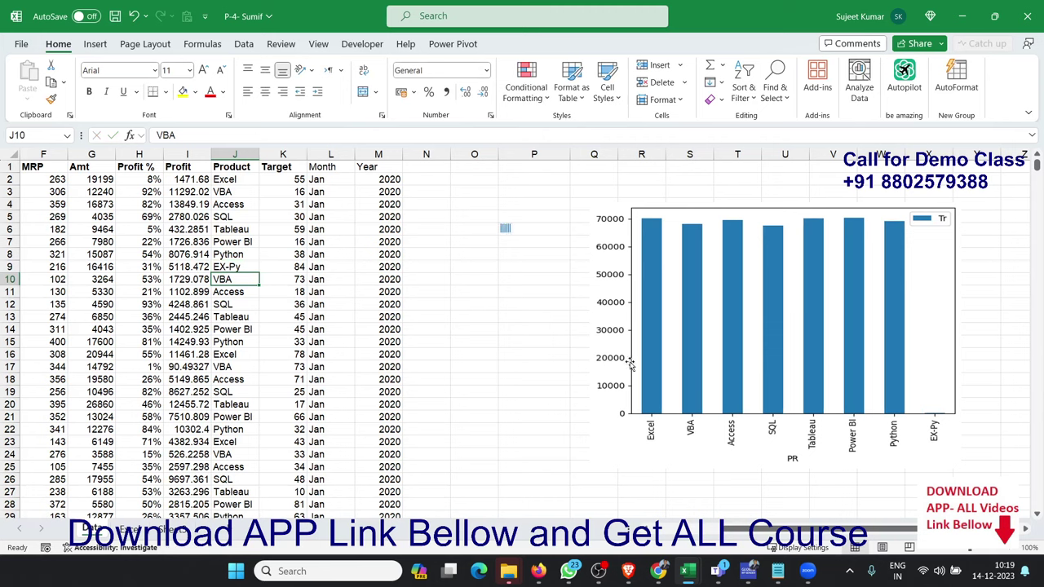
left_click_drag(604, 418, 625, 415)
left_click(539, 342)
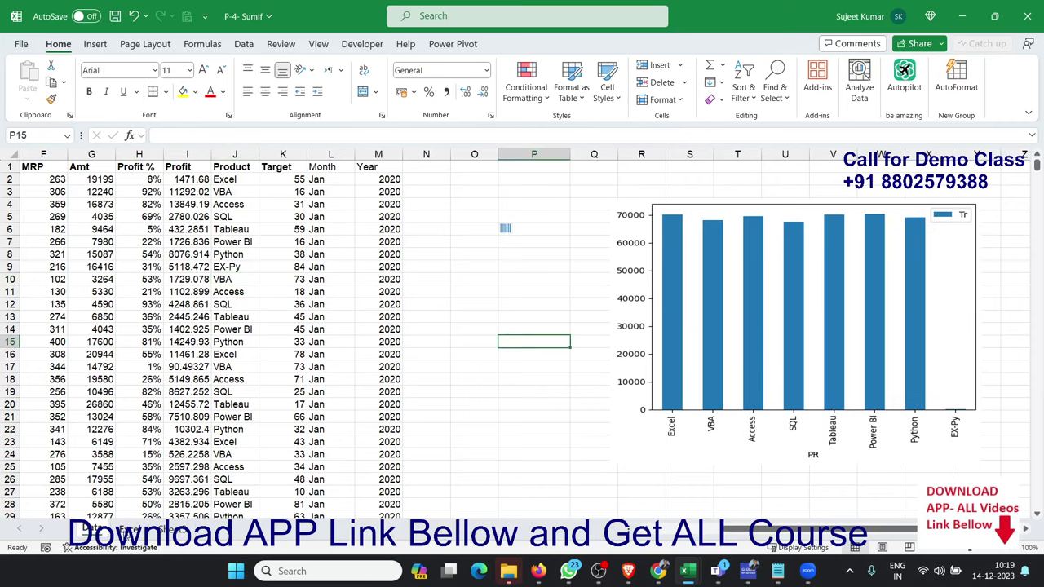
left_click(123, 531)
left_click(256, 431)
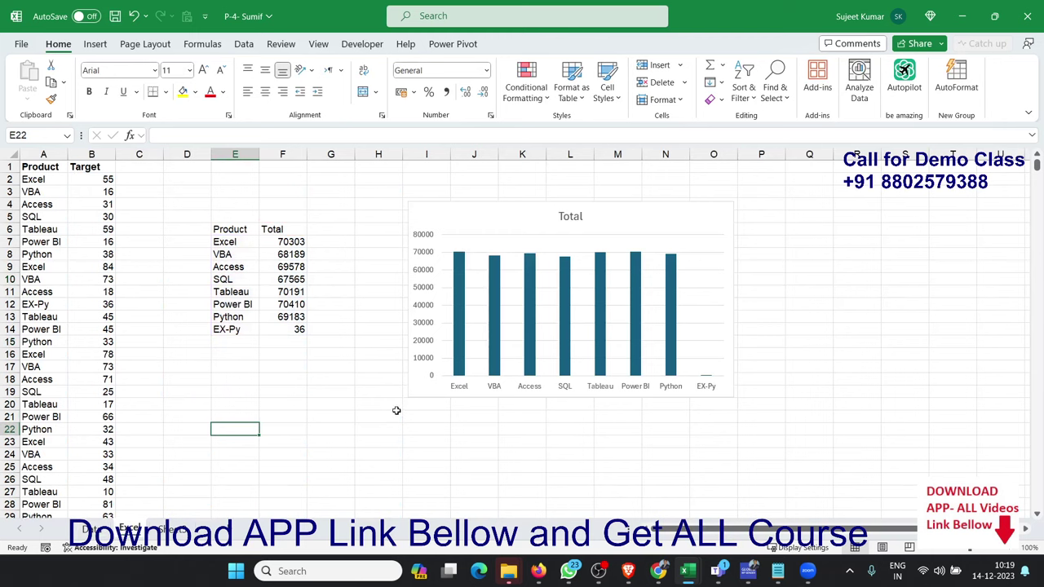
Step: Move the Total chart up and left, then bring WhatsApp to the front
left_click_drag(426, 401, 394, 369)
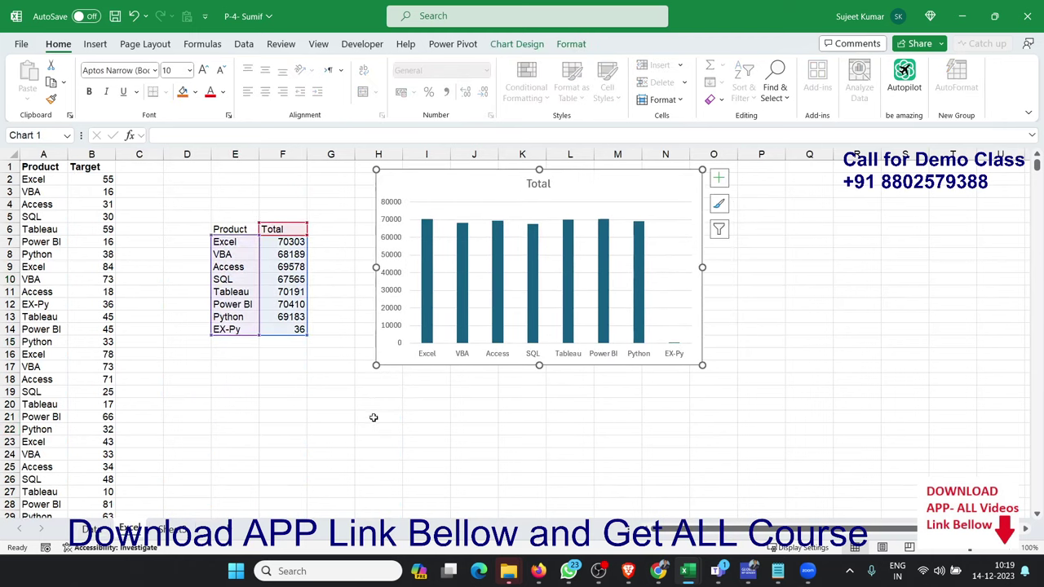
left_click(290, 407)
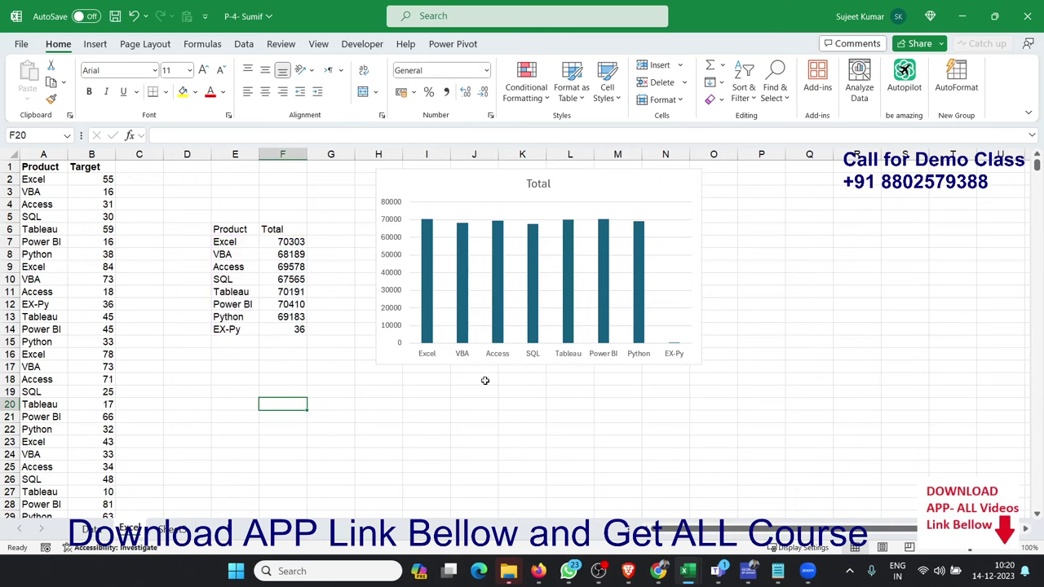
left_click(569, 572)
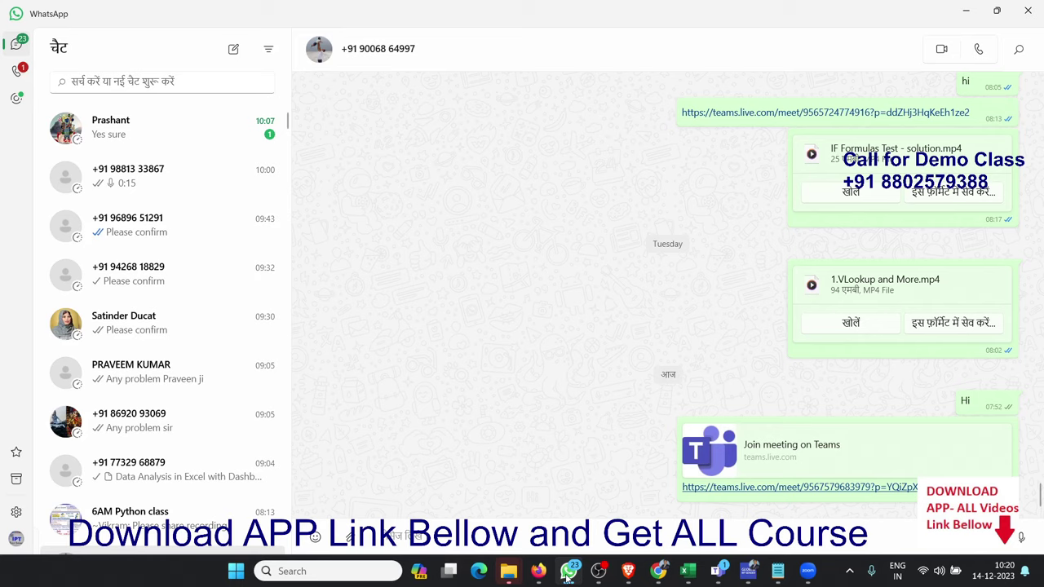
Step: Browse the chats and open the one showing the Python in Excel 2023 Masterclass poster
scroll(550, 361, "up", 3)
left_click(193, 217)
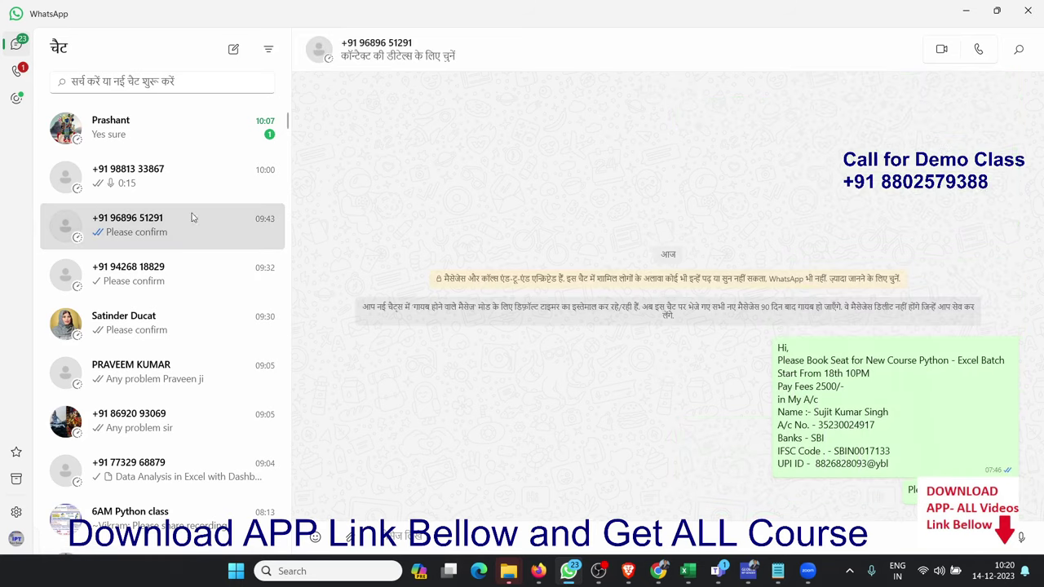
left_click(199, 339)
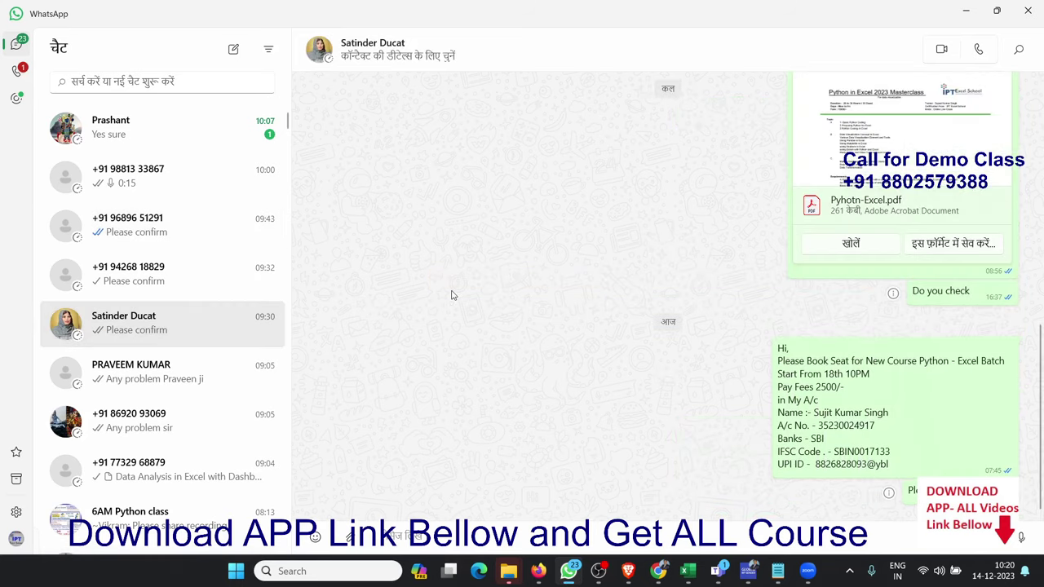
scroll(669, 237, "up", 3)
scroll(710, 238, "up", 2)
scroll(745, 242, "up", 1)
scroll(310, 342, "down", 3)
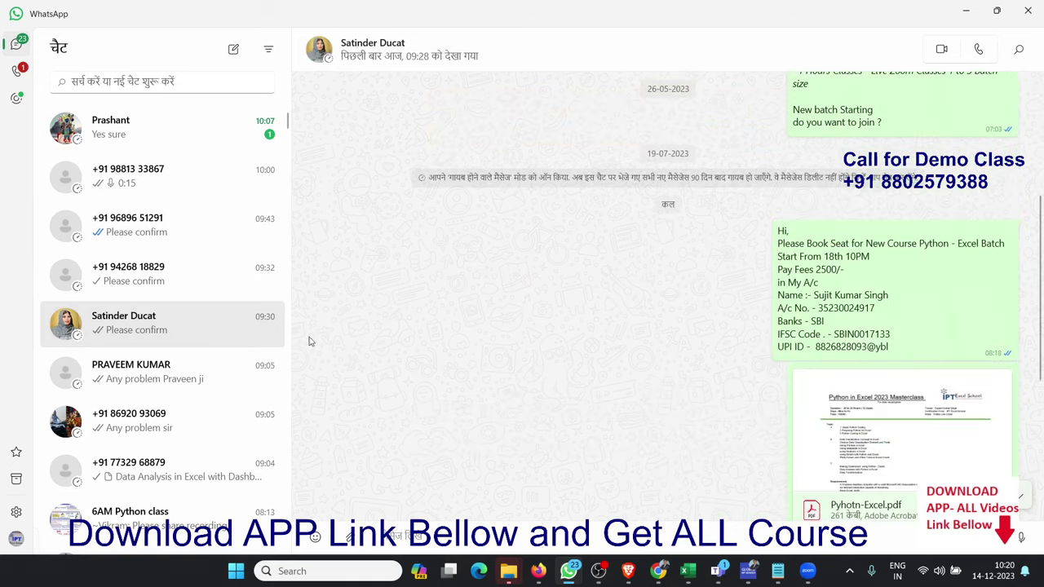
left_click(180, 379)
scroll(433, 353, "up", 5)
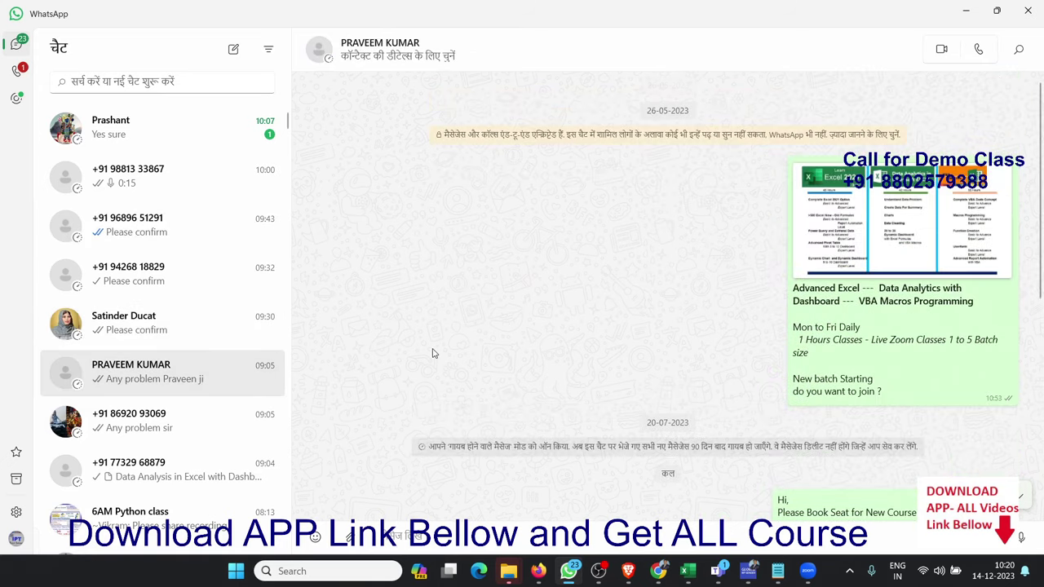
left_click(203, 472)
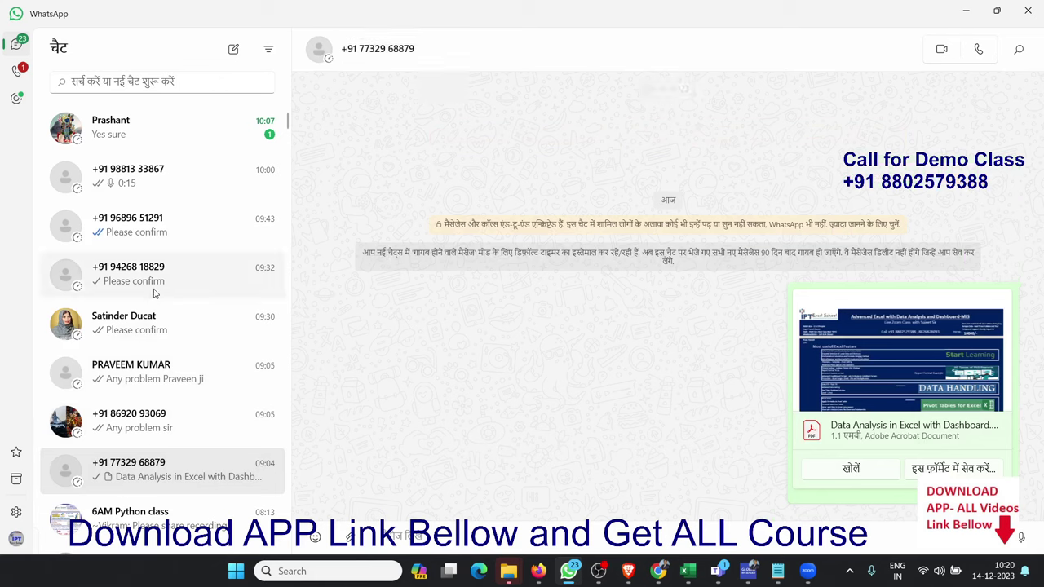
left_click(212, 230)
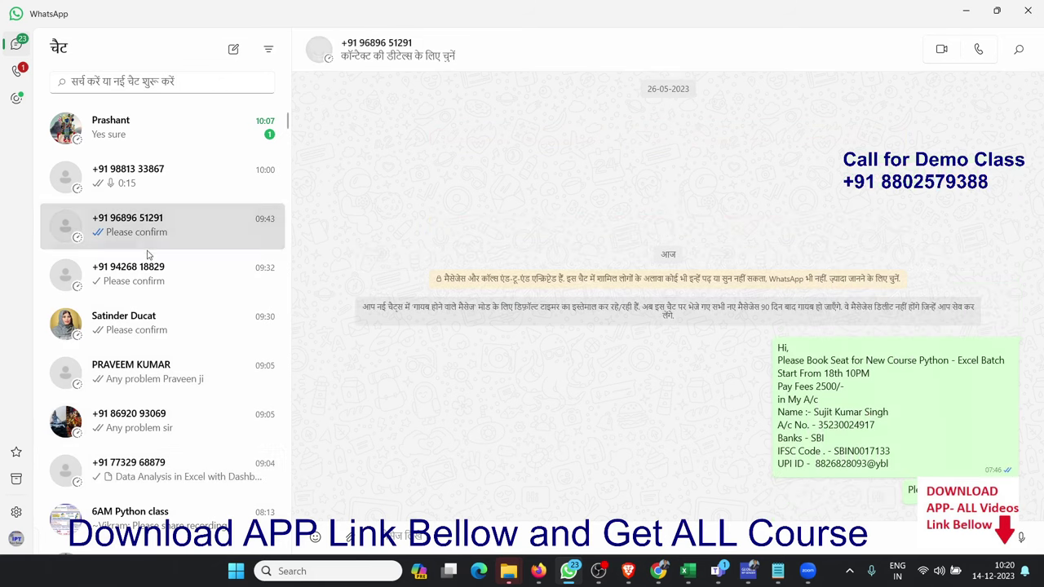
left_click(208, 293)
scroll(697, 307, "up", 3)
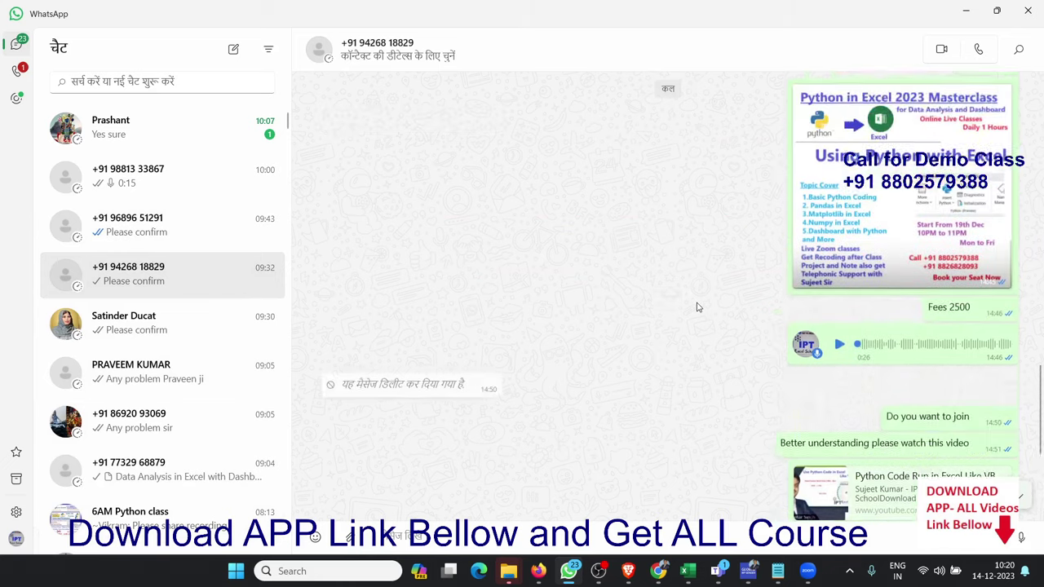
scroll(702, 309, "up", 2)
Step: View the Python in Excel poster full screen, close it, and switch back to Excel
left_click(848, 372)
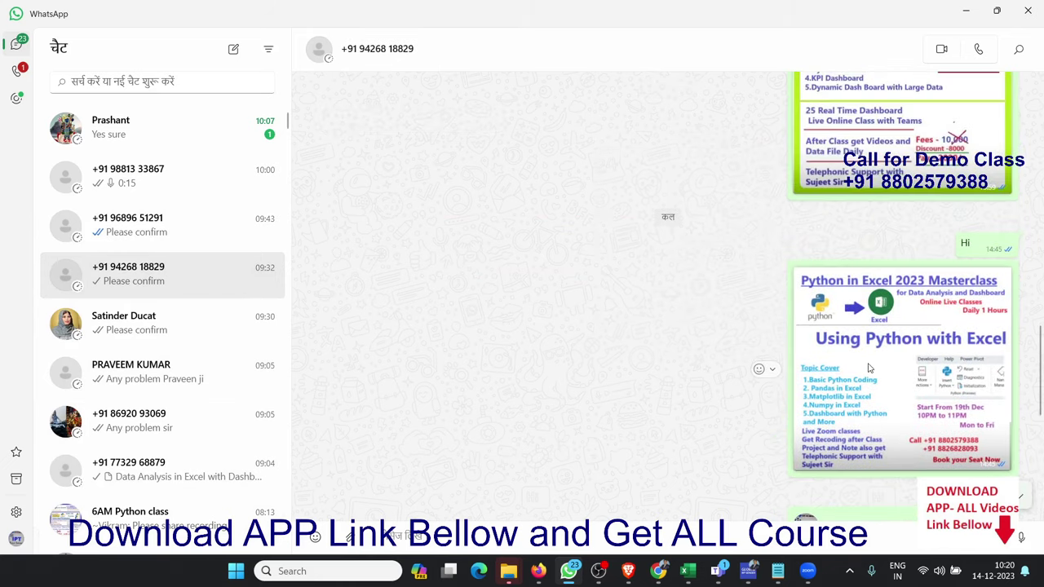
left_click(868, 369)
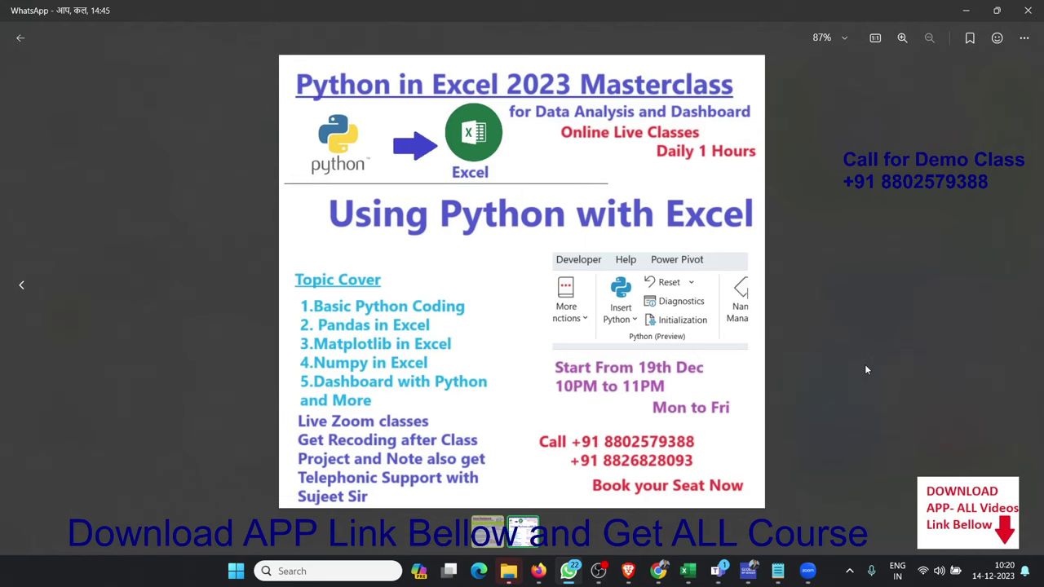
key("Escape")
key("alt+Tab")
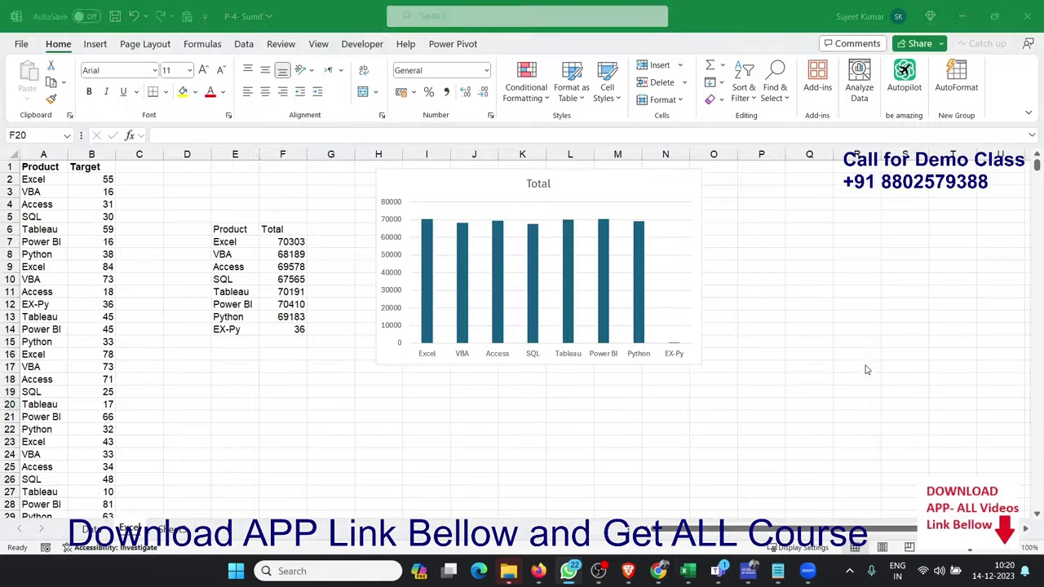
Step: Start a Python formula in cell E20 with the line import pandas as pd
left_click(236, 401)
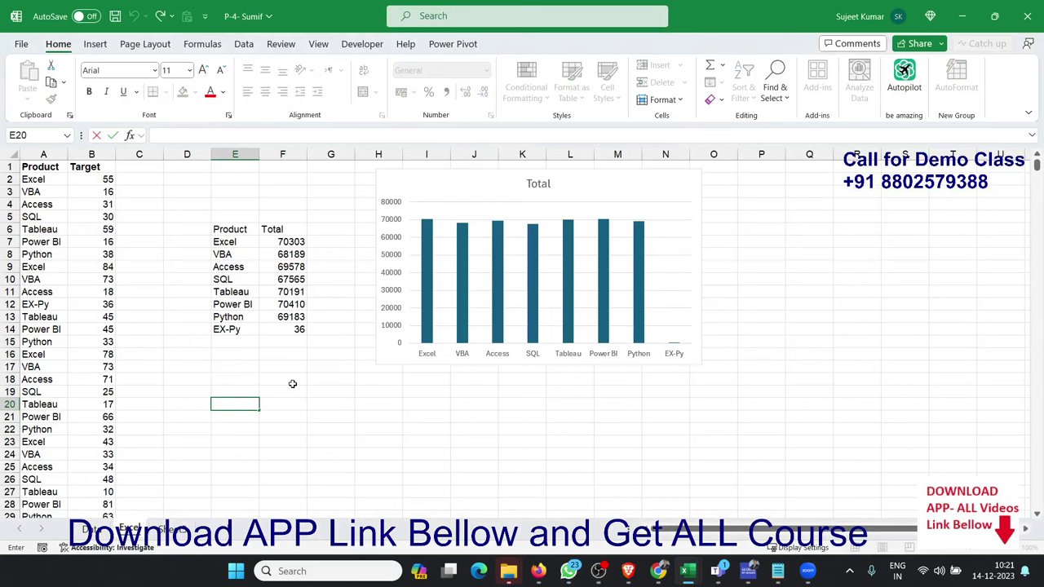
key("Escape")
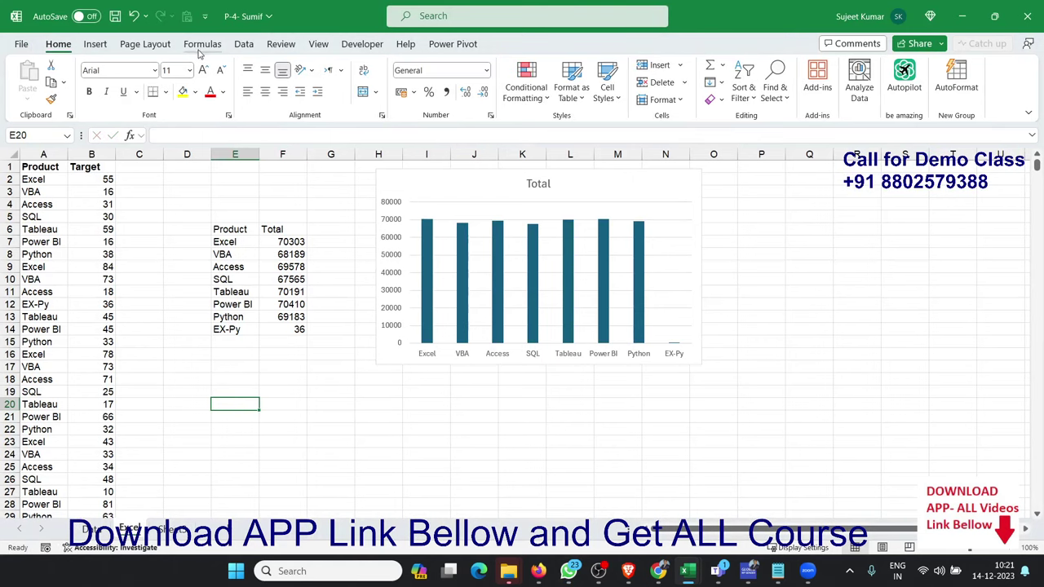
left_click(201, 48)
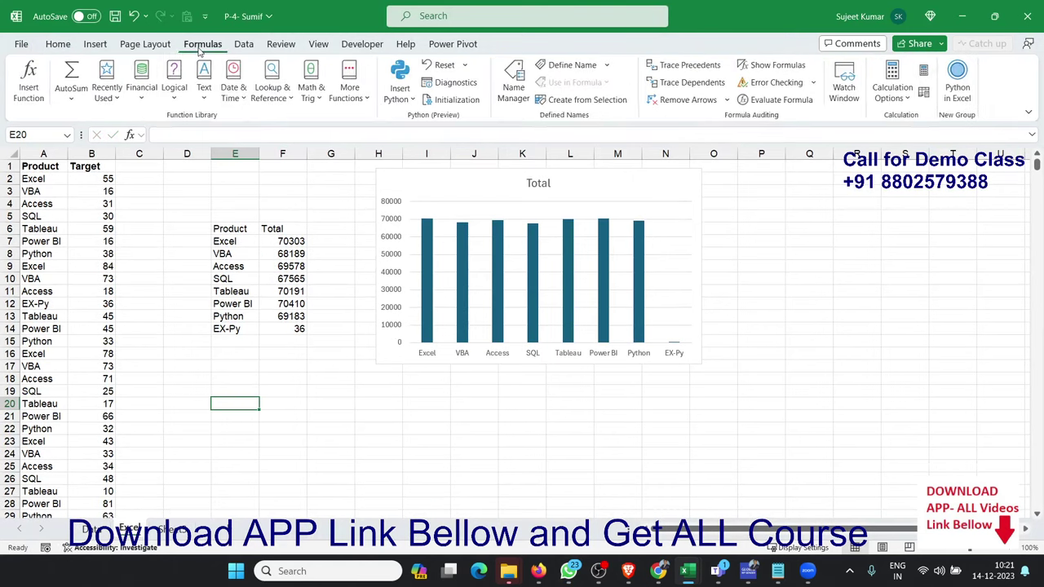
left_click(399, 77)
left_click(243, 392)
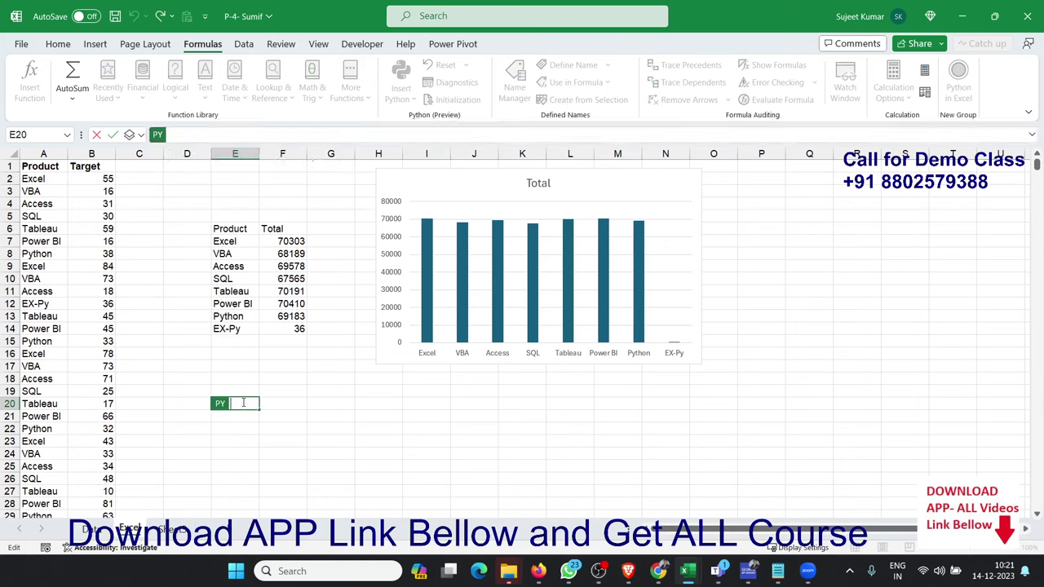
type("i")
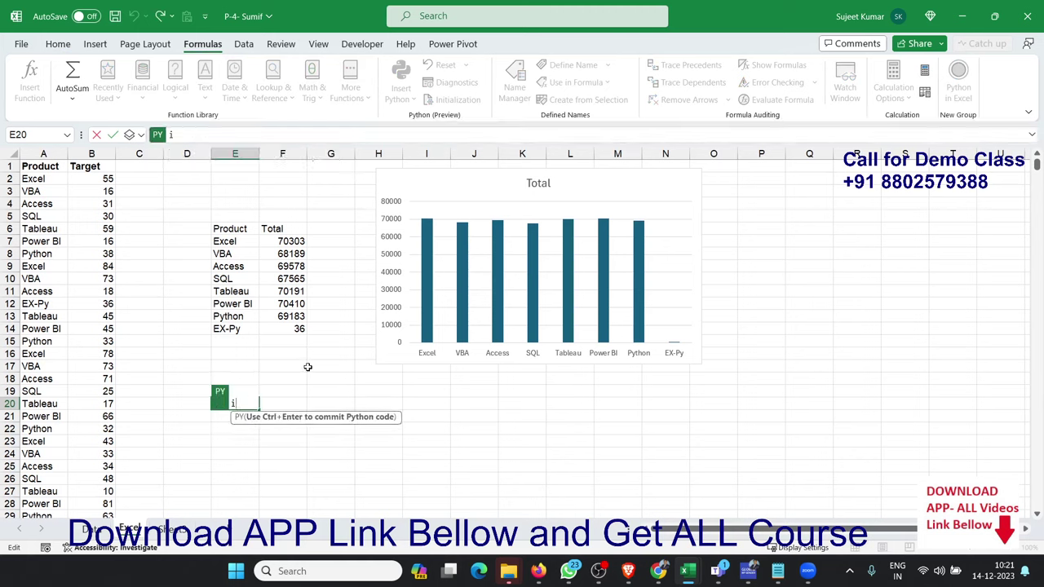
type("mport ")
type("pandas")
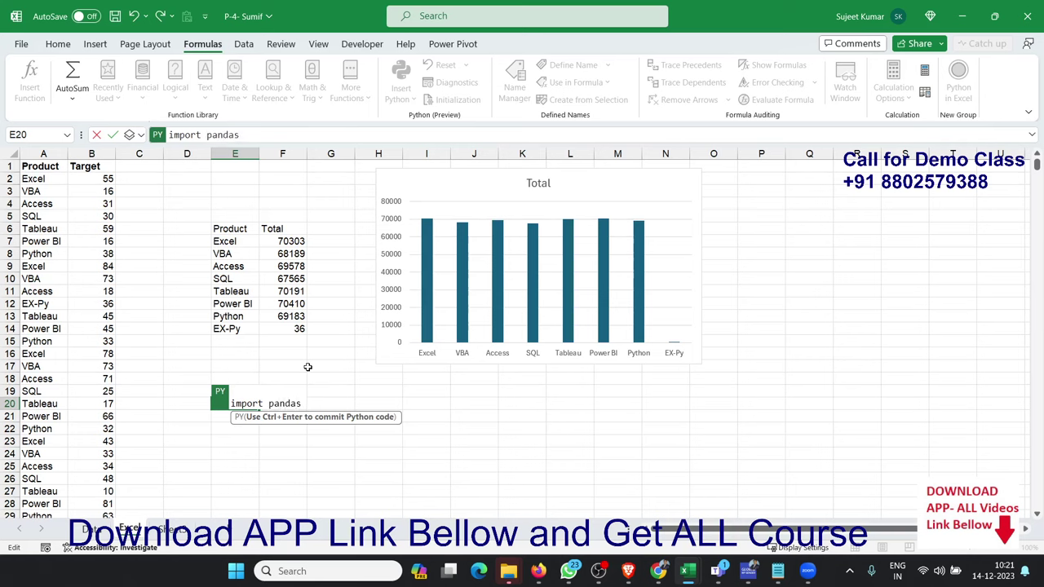
type(" as p")
type("d")
key("Return")
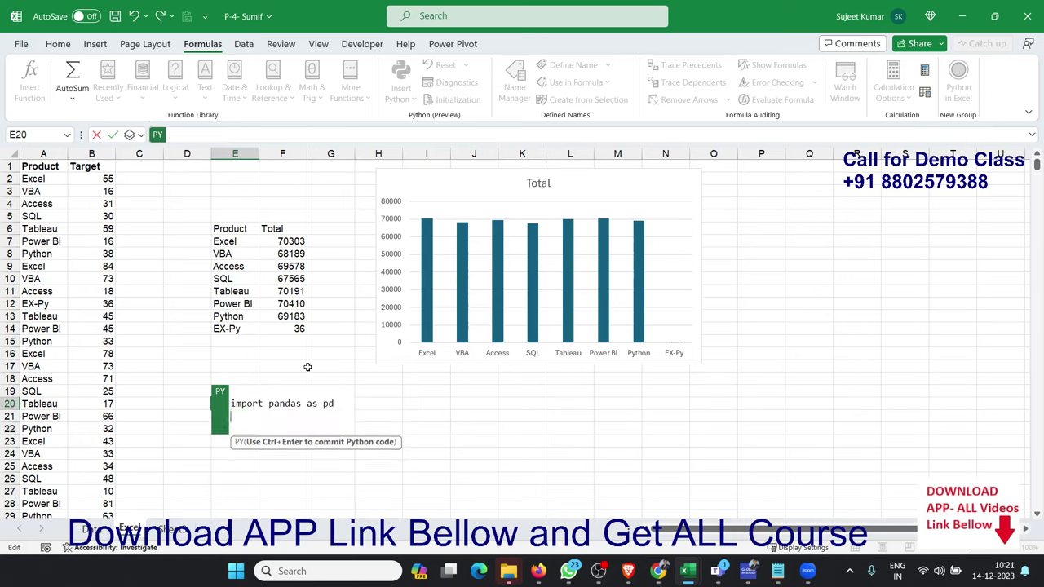
Step: Add the lines r=0 and r=int(r), and begin an f= line
type("=r0")
key("BackSpace")
key("BackSpace")
type("0")
key("Return")
type("in")
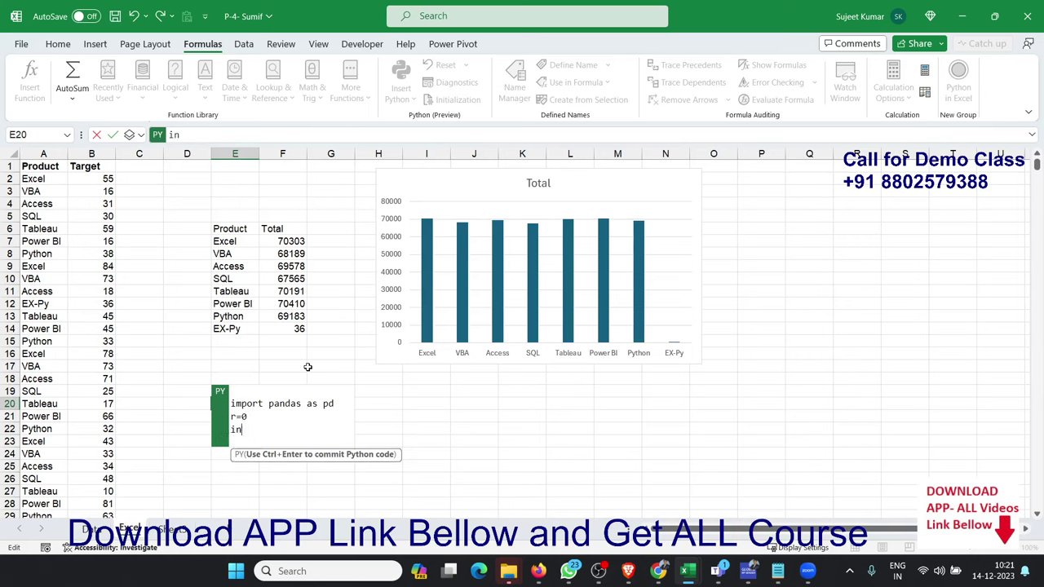
key("BackSpace")
key("BackSpace")
type("r=i")
type("nt")
type("(r)")
key("Return")
key("Return")
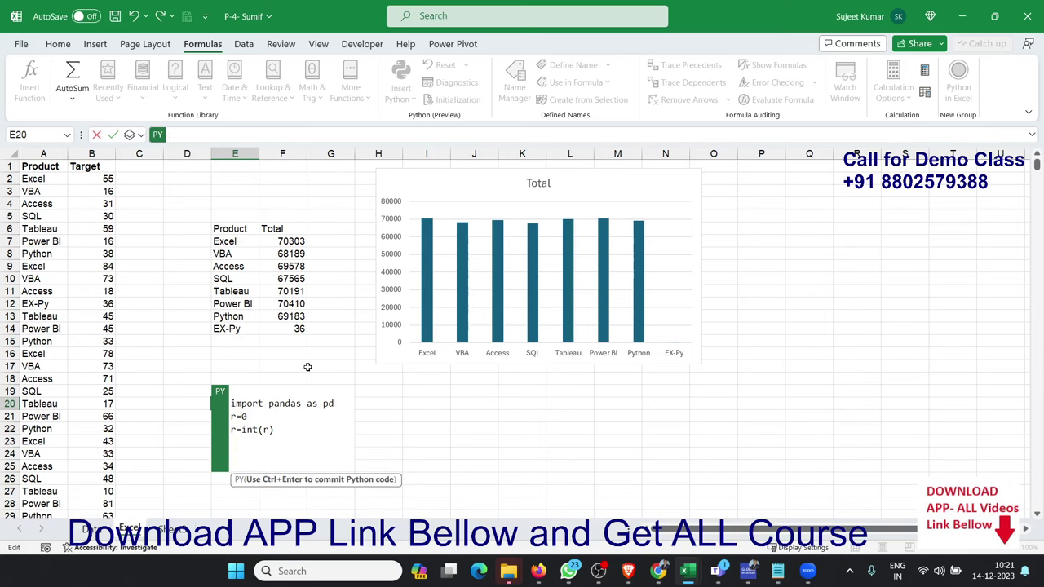
type("f=")
Step: Set f to xl("A1:B9651", headers=True) and scroll back to the top of the sheet
left_click(43, 179)
key("Up")
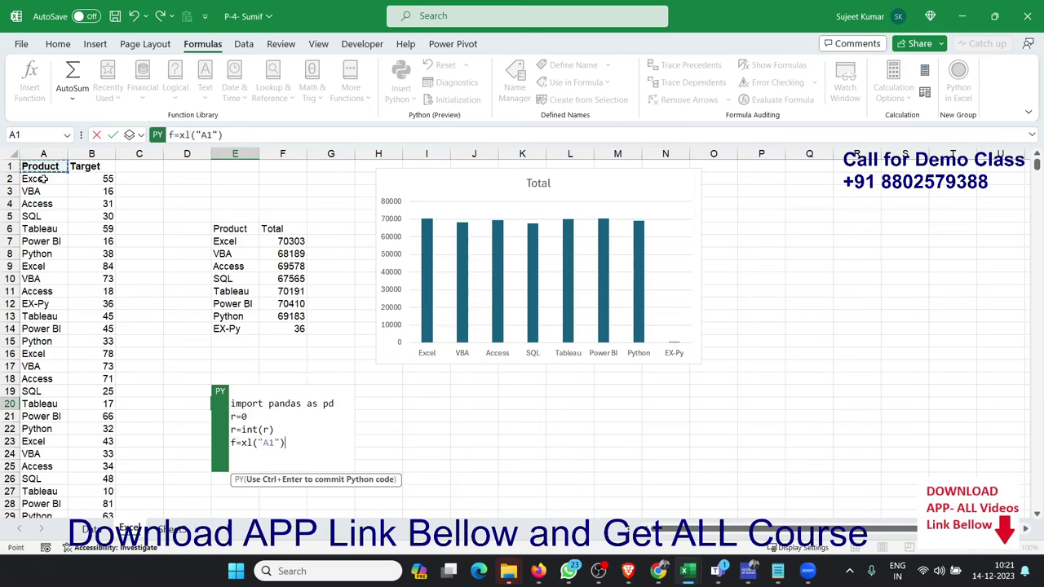
key("ctrl+shift+Down")
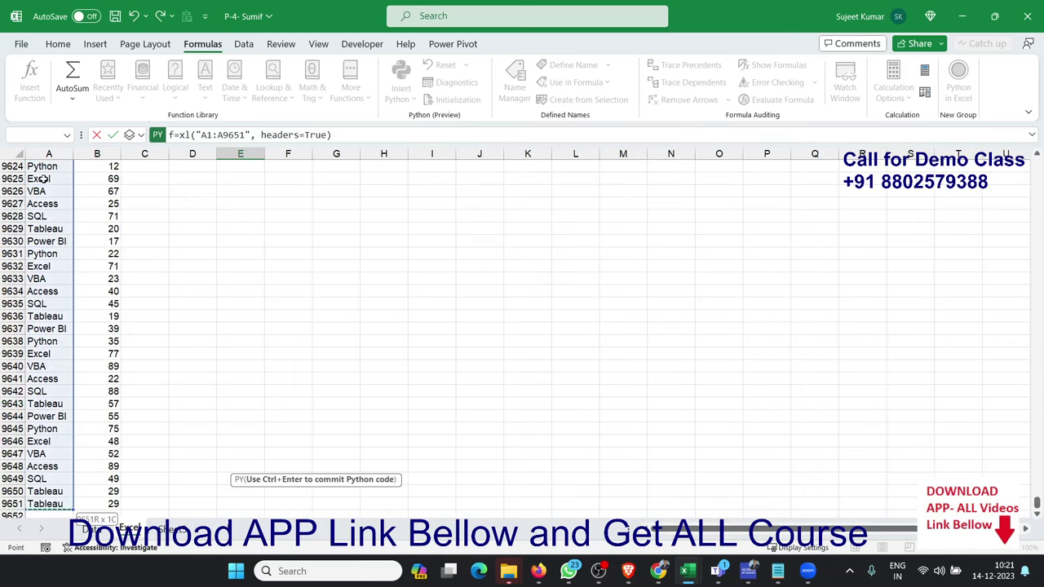
key("ctrl+shift+Up")
key("shift+Right")
key("ctrl+shift+Down")
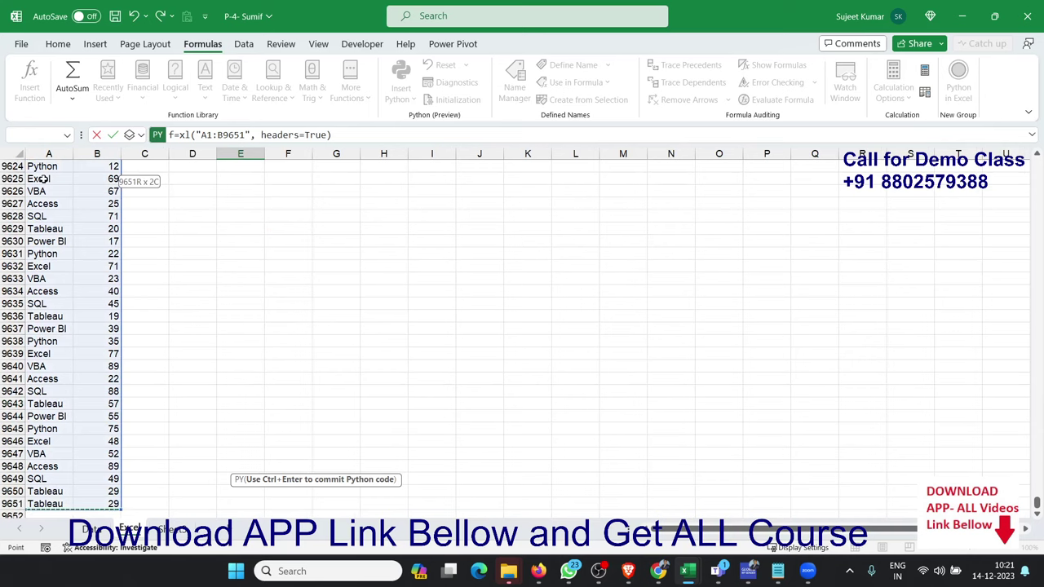
key("BackSpace")
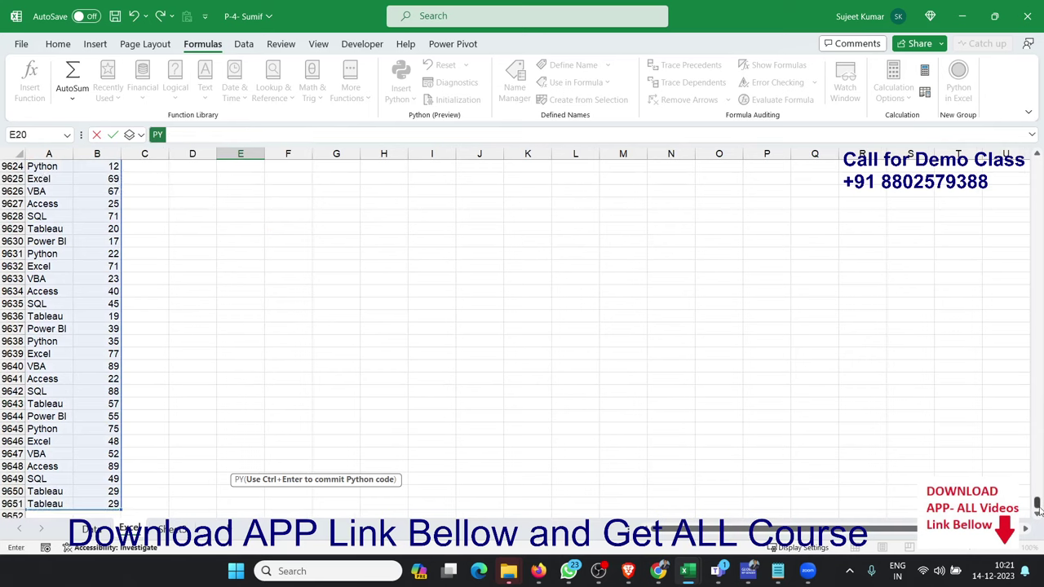
left_click_drag(1036, 503, 1036, 163)
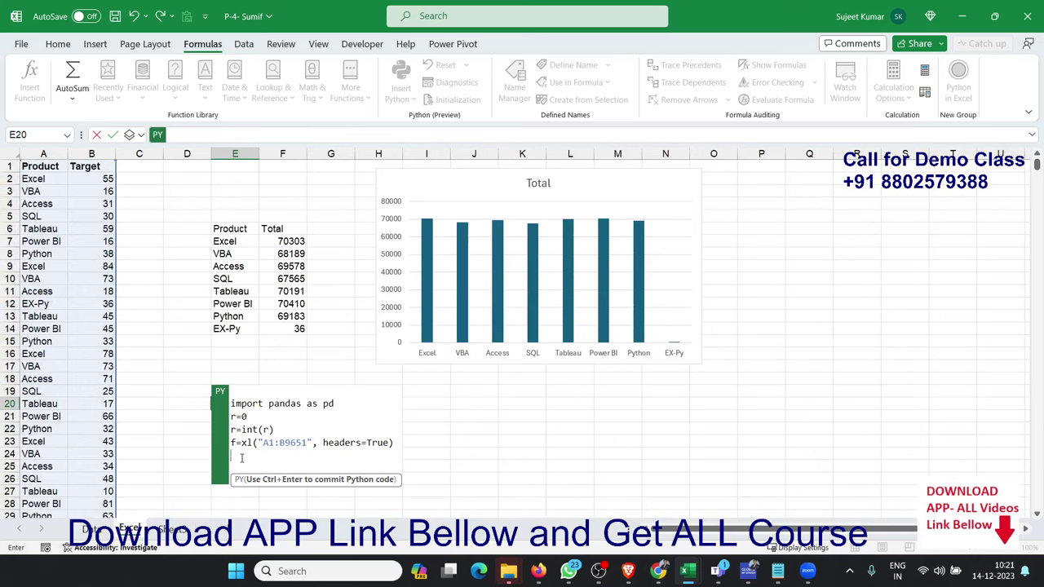
Step: Start E20's Python code with df=pd.DataFrame(f) to build a DataFrame from the range
type("df")
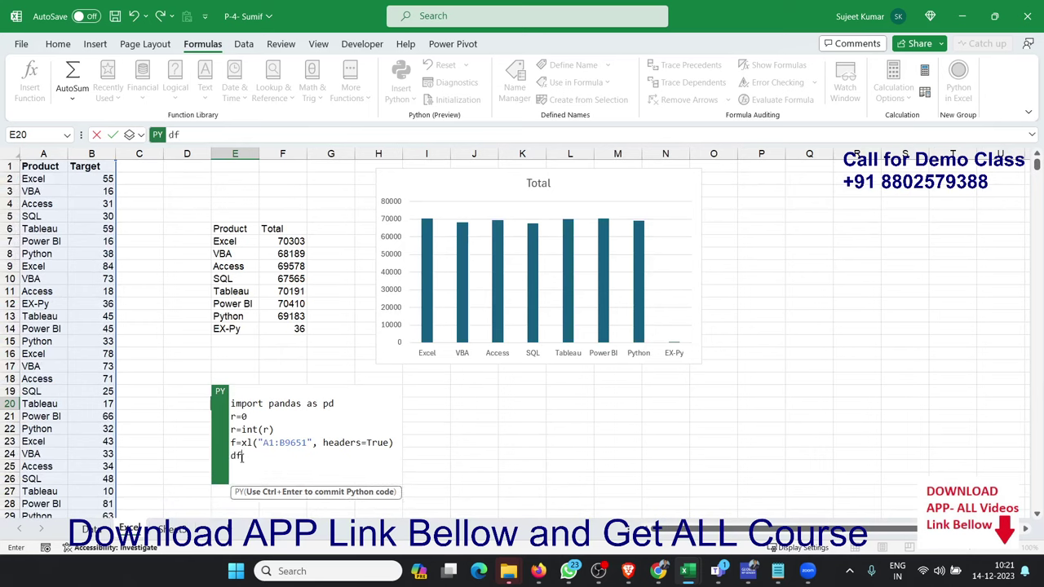
type("=")
type("pd,")
key("BackSpace")
type("da")
key("BackSpace")
key("BackSpace")
type("Dat")
type("aF")
type("ran")
key("BackSpace")
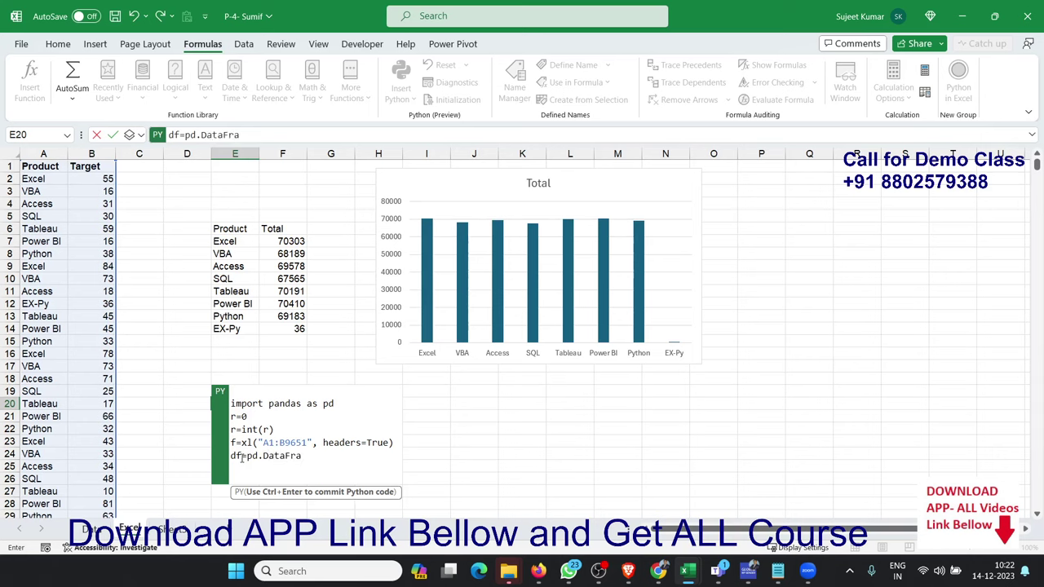
type("me")
type("(f)")
key("Return")
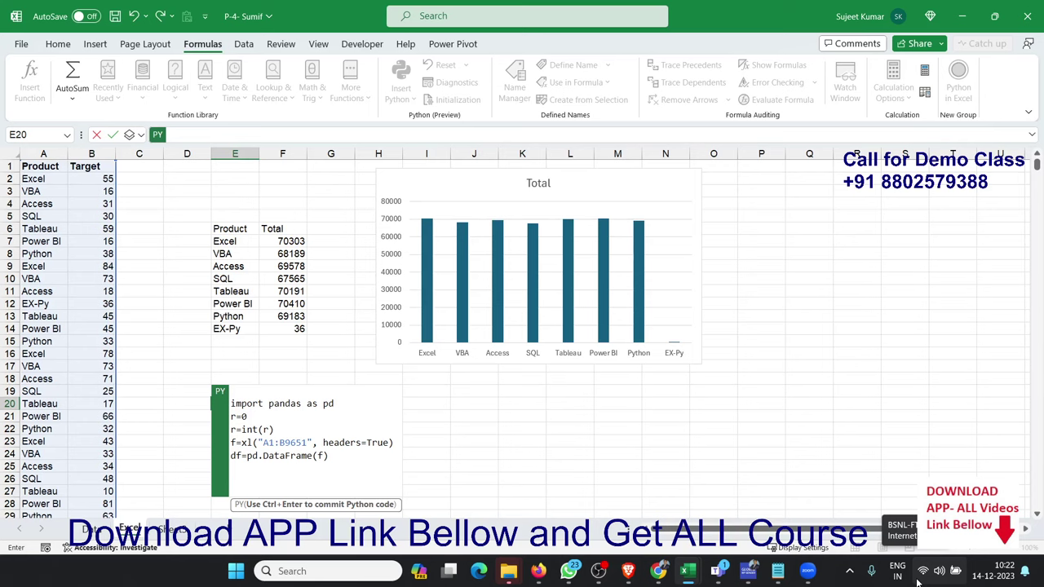
Step: Add uv=df['Product'].unique() and run the cell, which returns an ndarray
type("u")
type("v=")
type("df")
type("[]")
key("Left")
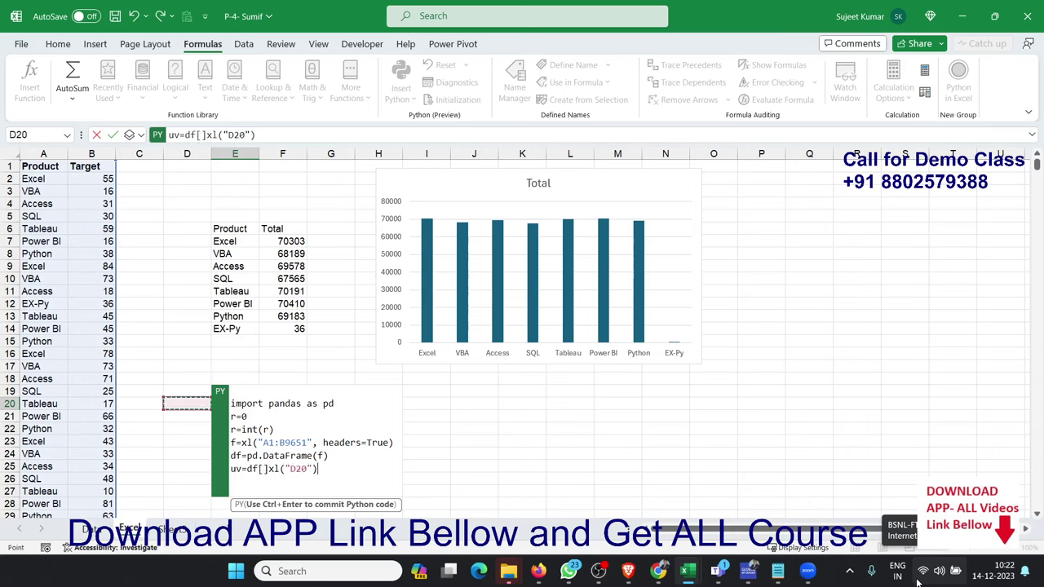
type("'")
key("BackSpace")
key("BackSpace")
key("BackSpace")
key("BackSpace")
key("BackSpace")
key("BackSpace")
key("BackSpace")
key("BackSpace")
key("BackSpace")
key("BackSpace")
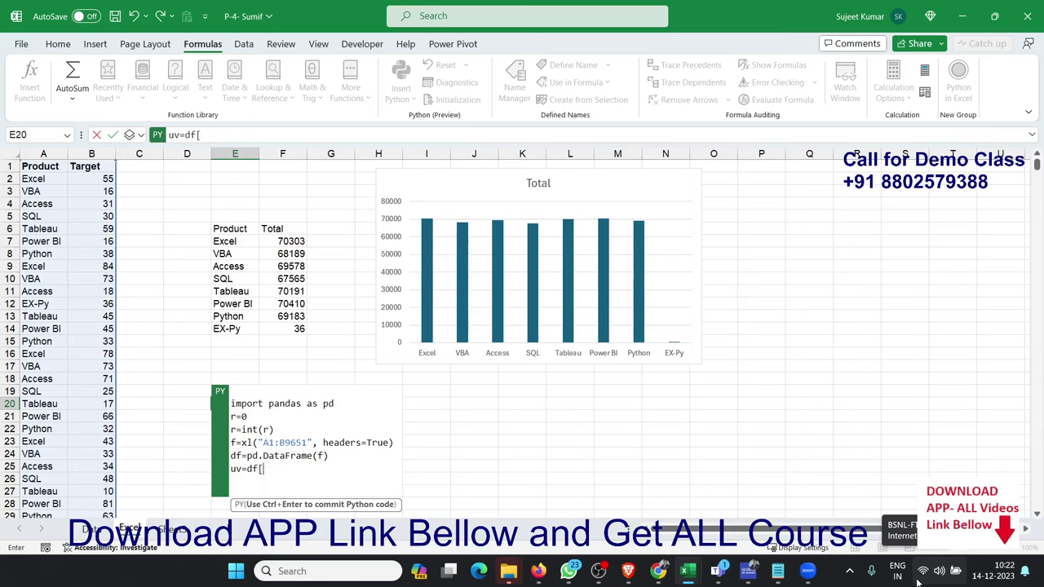
type("'")
type("Produ")
type("ct")
type(".un")
type("i")
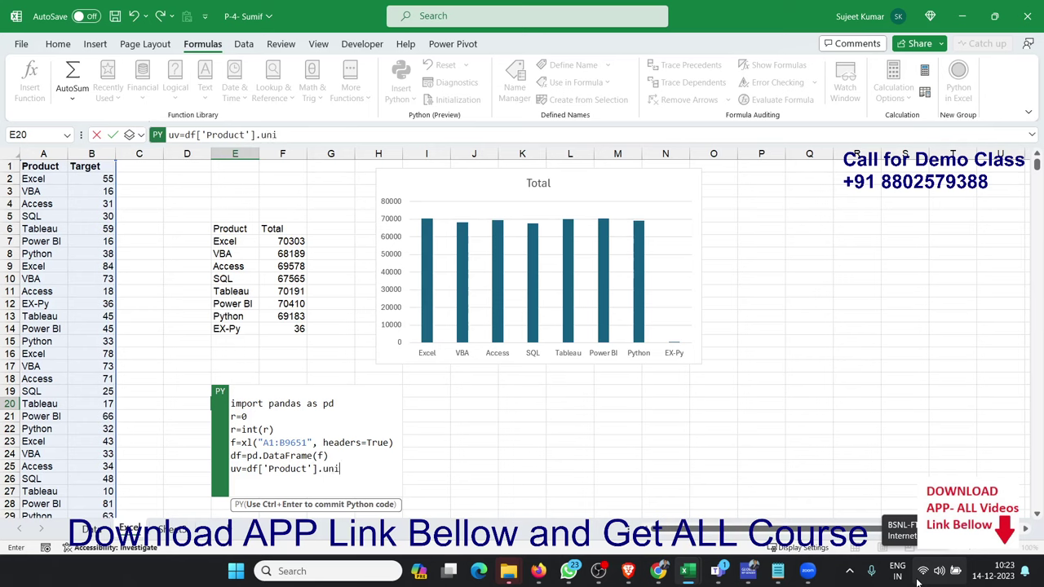
type("q")
type("ue")
type("()")
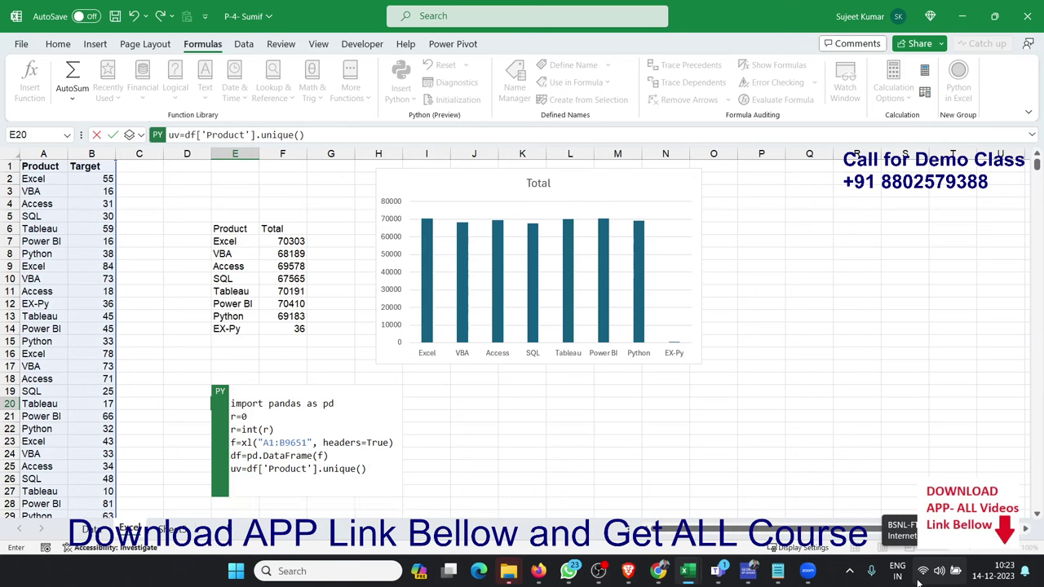
key("ctrl+Return")
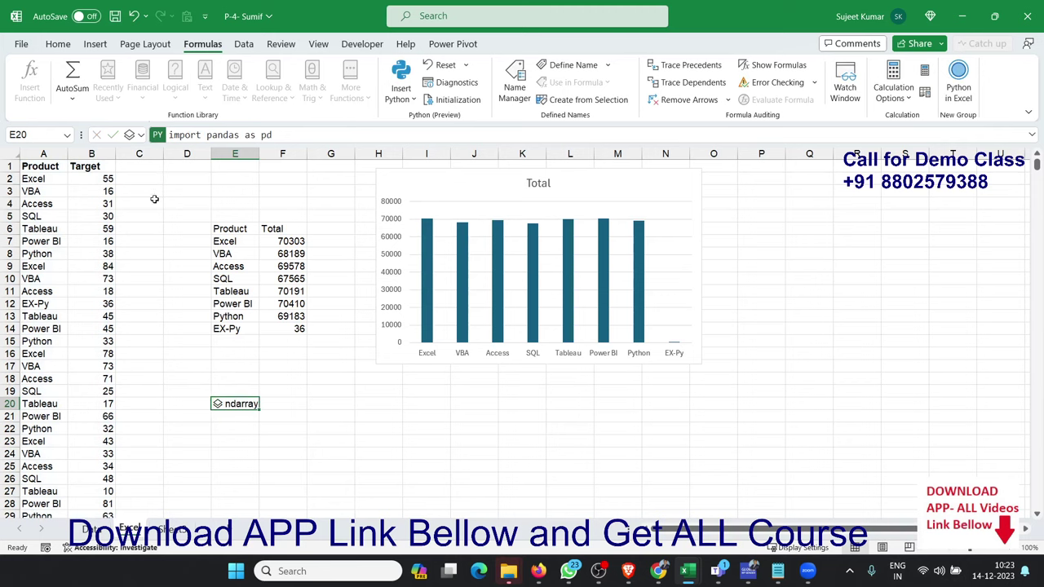
Step: Switch E20's output to Excel Value so eight products spill down E20:E27, then reopen the code
left_click(140, 137)
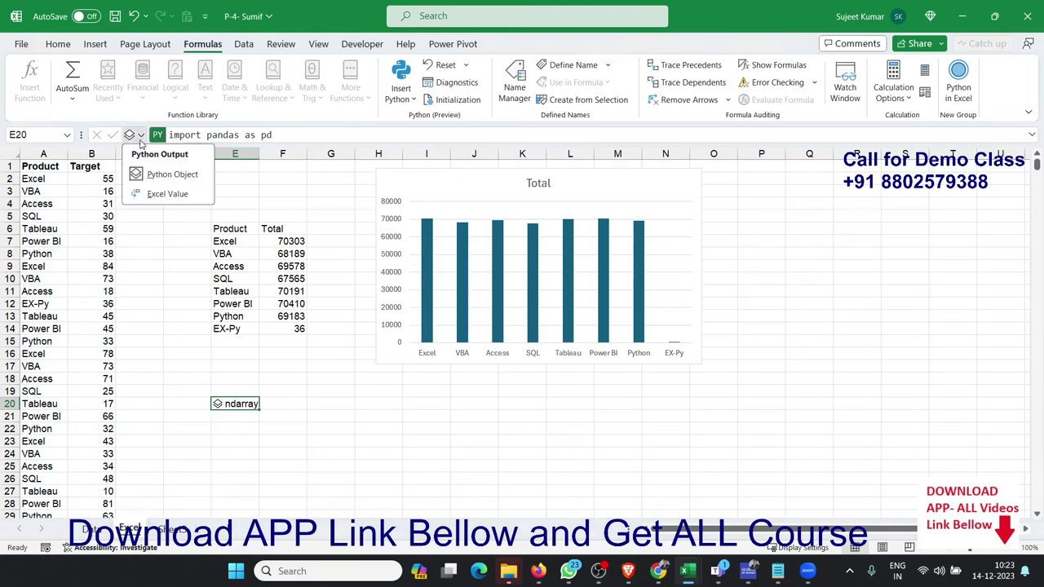
left_click(151, 195)
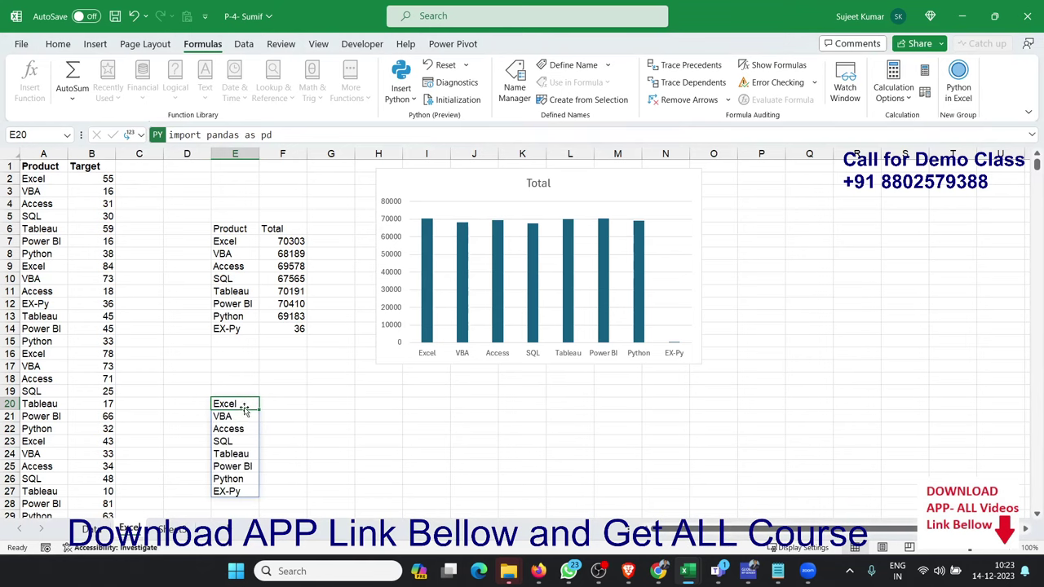
double_click(241, 403)
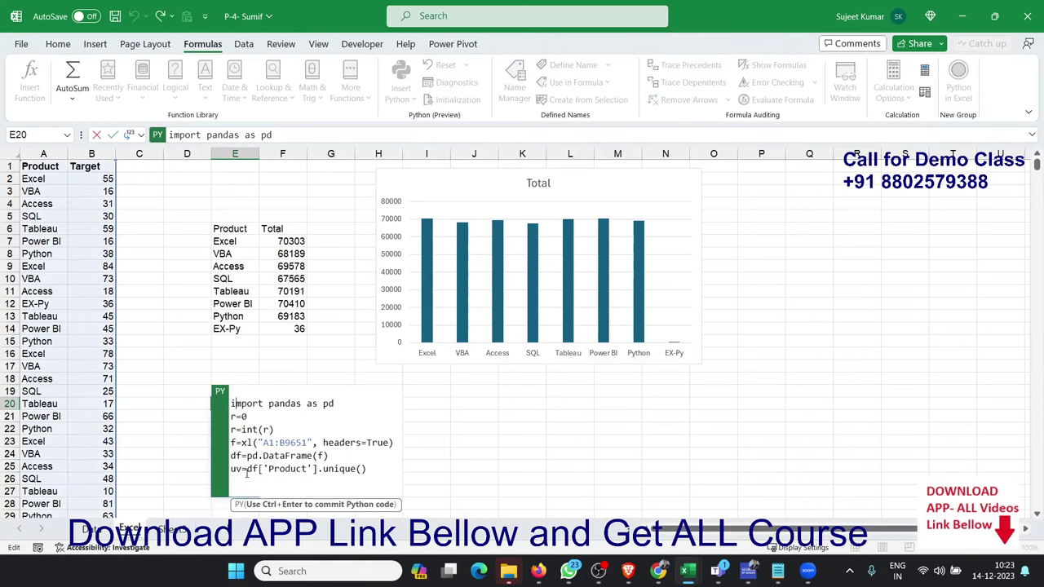
Step: Add the line rf={'Pr':uv,'Tr':0} to E20's code and run it
scroll(245, 467, "down", 1)
left_click(381, 418)
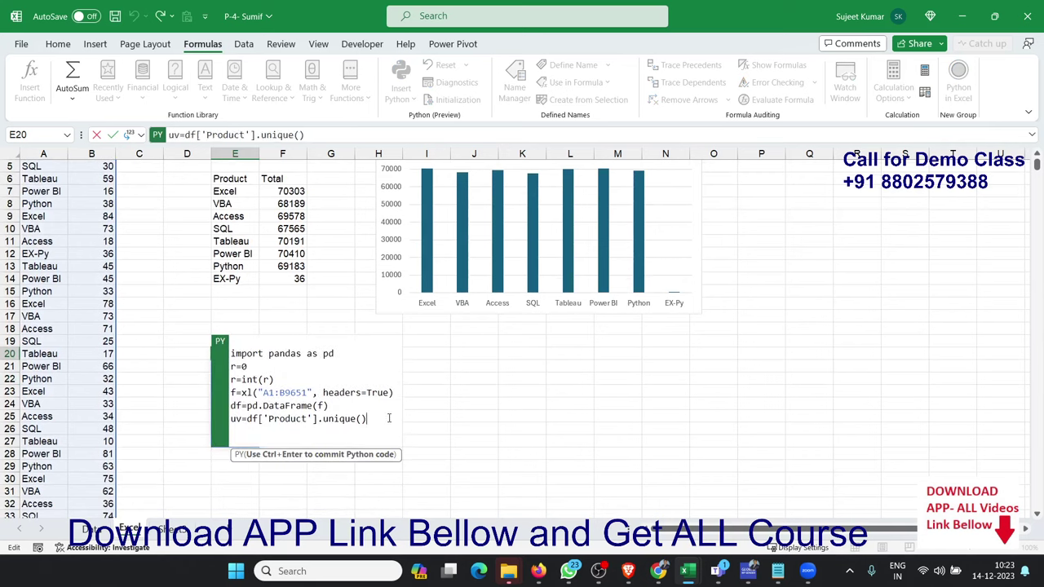
key("Return")
type("r")
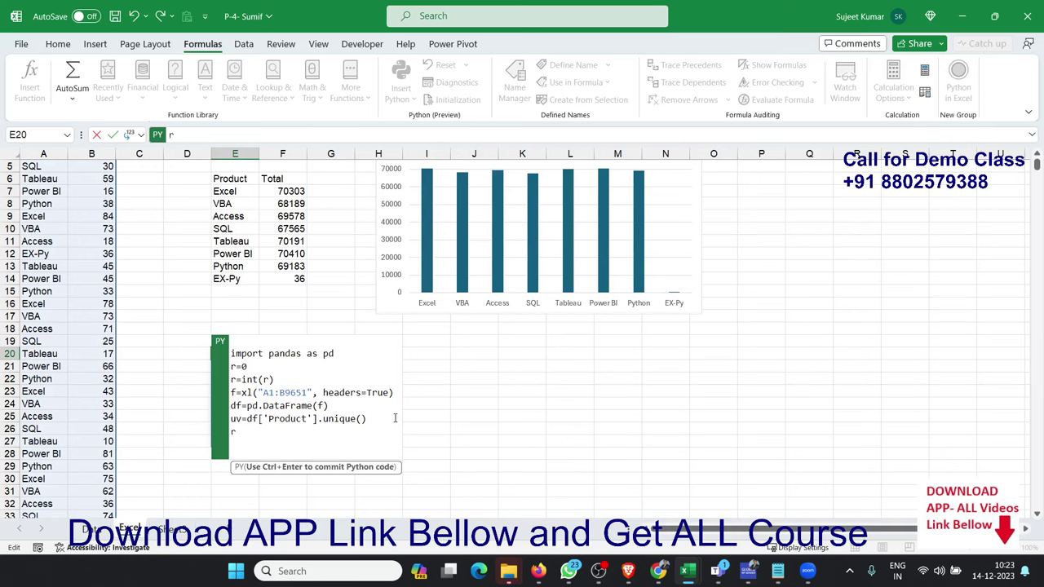
type("f=")
key("BackSpace")
type("{")
type("'")
type("Pr'")
type(":")
type("uv,")
type("\"")
key("BackSpace")
key("BackSpace")
type("'Tr")
type("'")
type(":0")
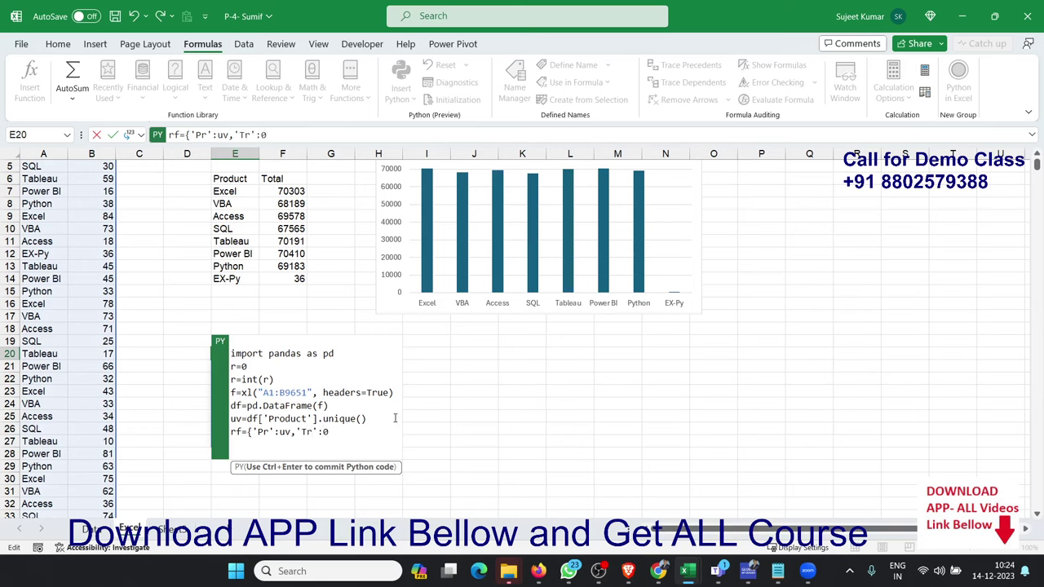
type("}")
key("ctrl+Return")
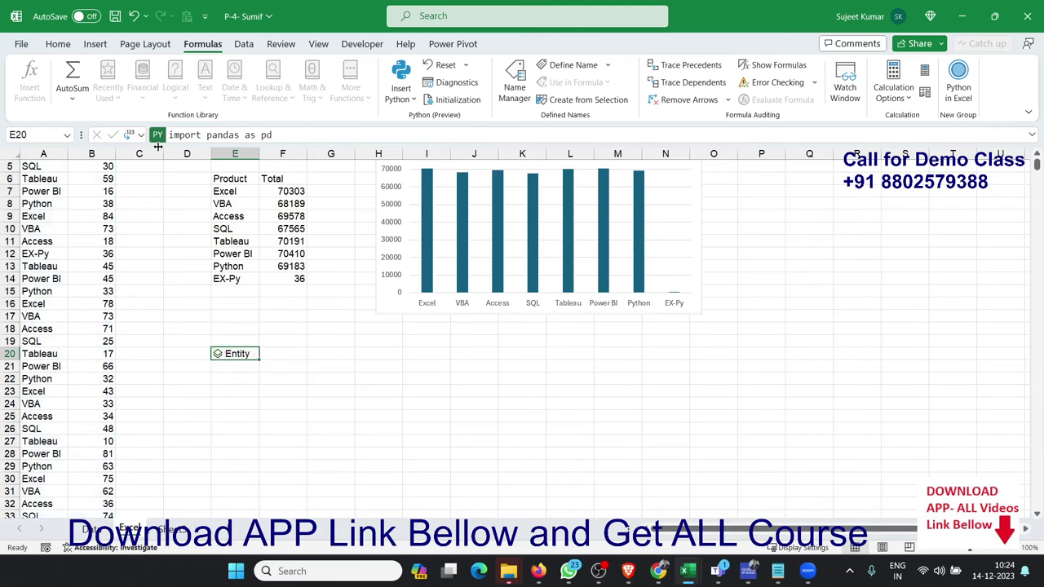
Step: Add a kr=pd.DataFram(rf) line after the rf dictionary and run the code
left_click(130, 134)
left_click(164, 174)
double_click(232, 353)
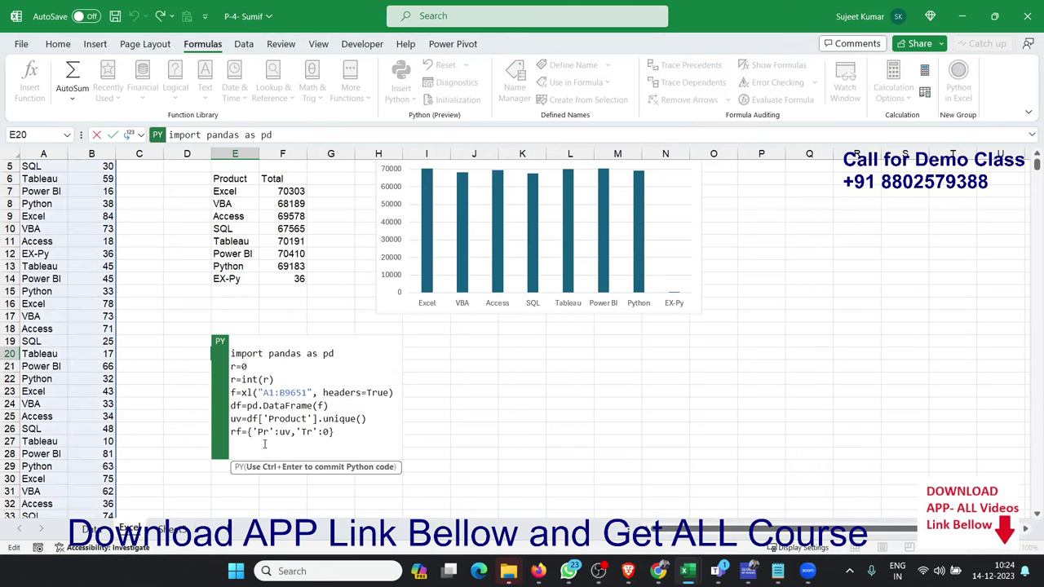
left_click(338, 436)
key("Return")
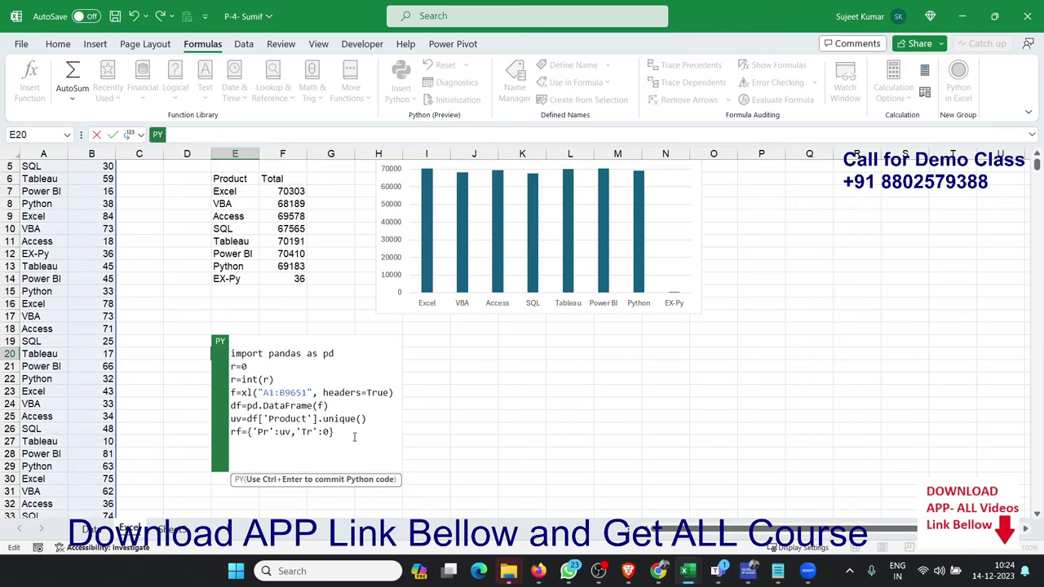
type("kr")
type("=pd")
type("dat")
key("BackSpace")
key("BackSpace")
key("BackSpace")
type("Data")
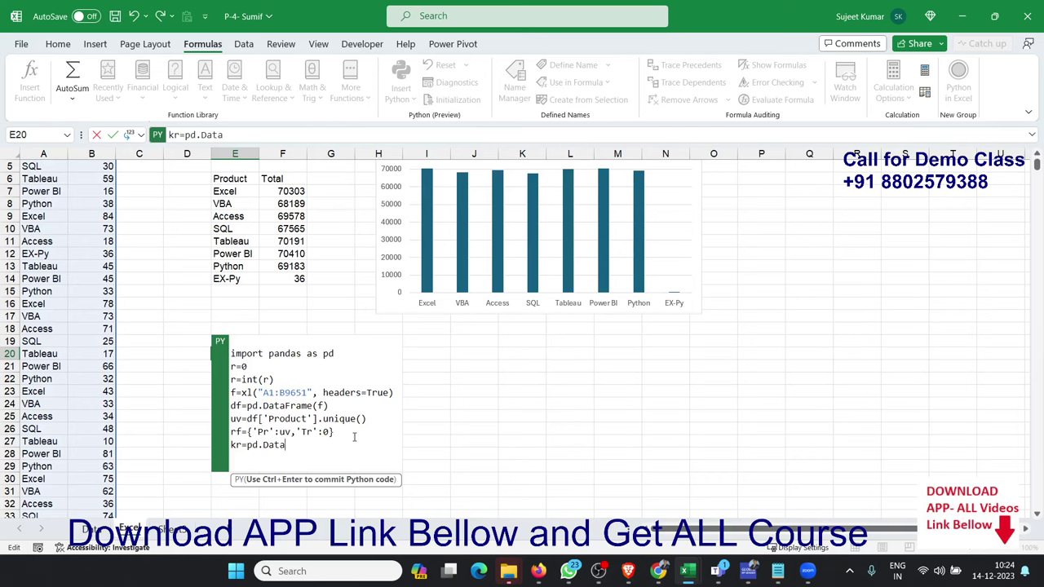
type("Fram(")
type("rf")
type(")")
key("ctrl+Return")
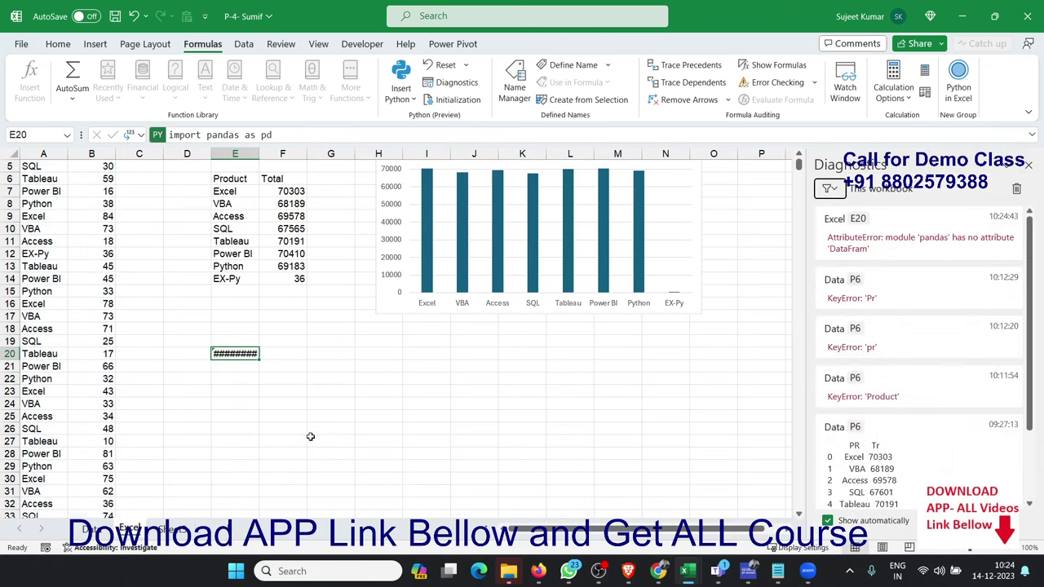
Step: Correct DataFram to DataFrame and rerun, spilling the Pr/Tr table with Tr 0
double_click(241, 353)
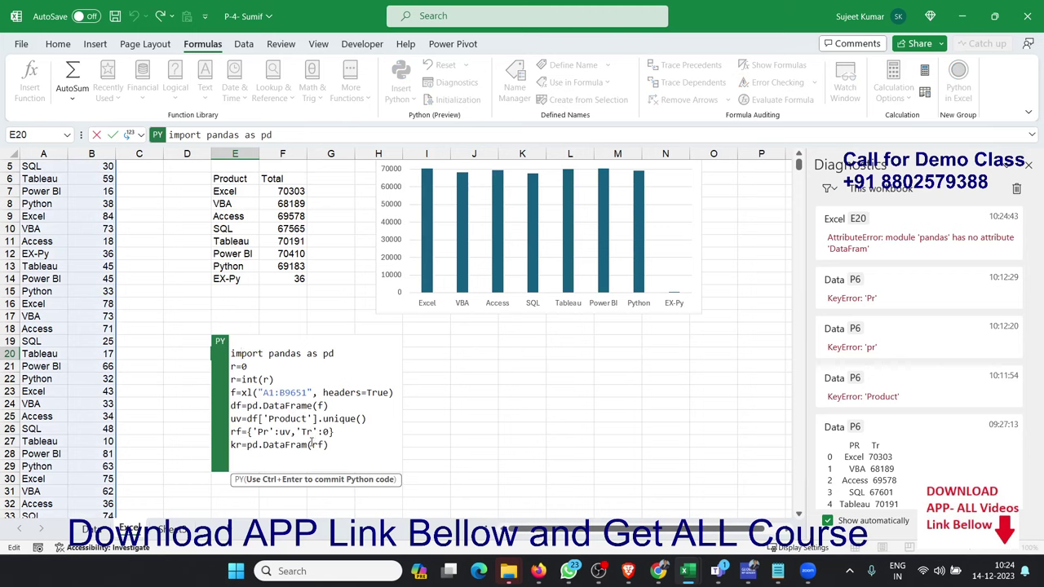
left_click(308, 445)
type("e")
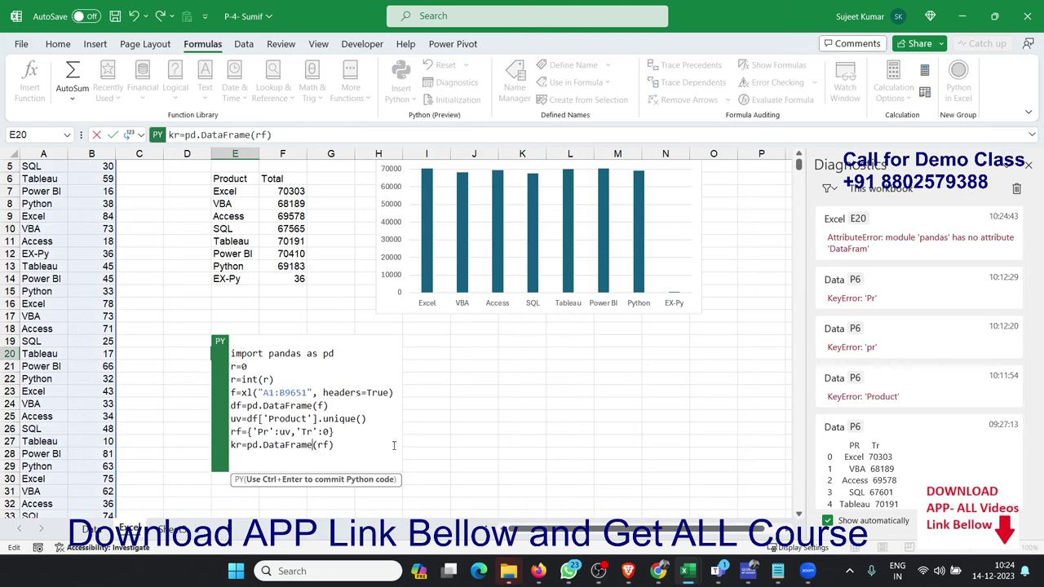
key("ctrl+Return")
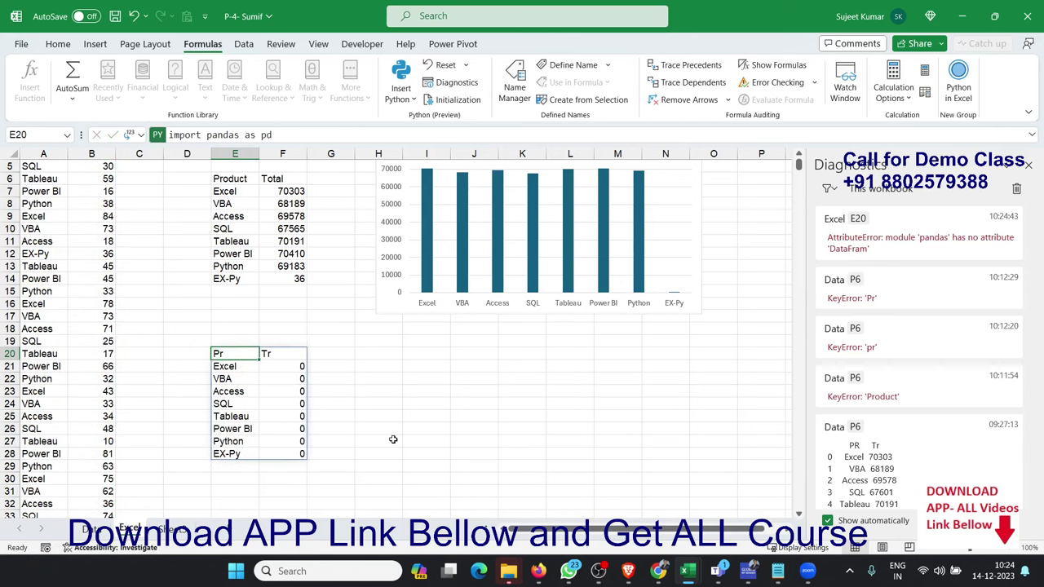
Step: Check the Tr values in the spilled table, then reopen E20's Python code
key("Right")
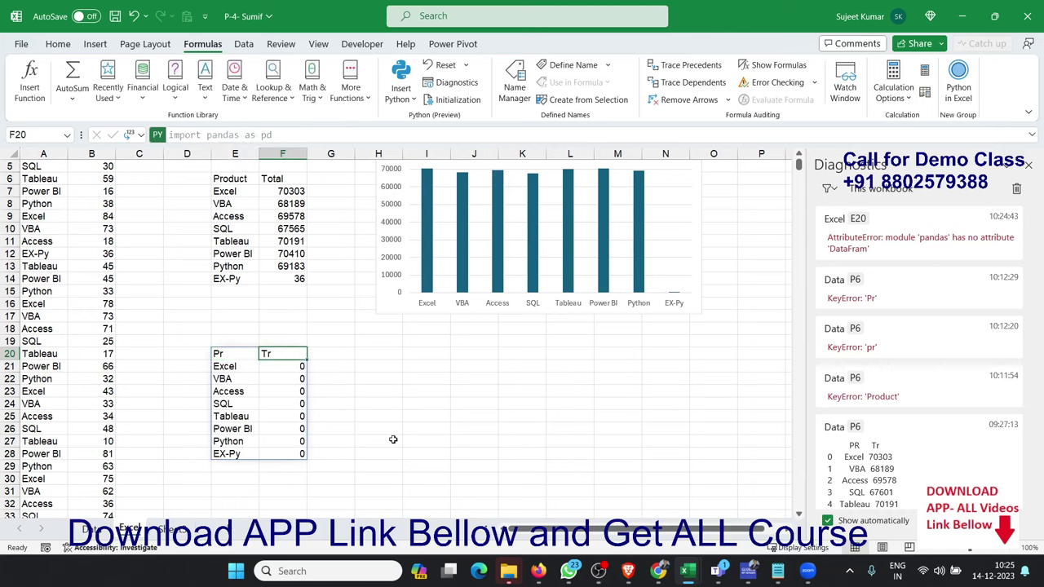
key("Down")
key("Down")
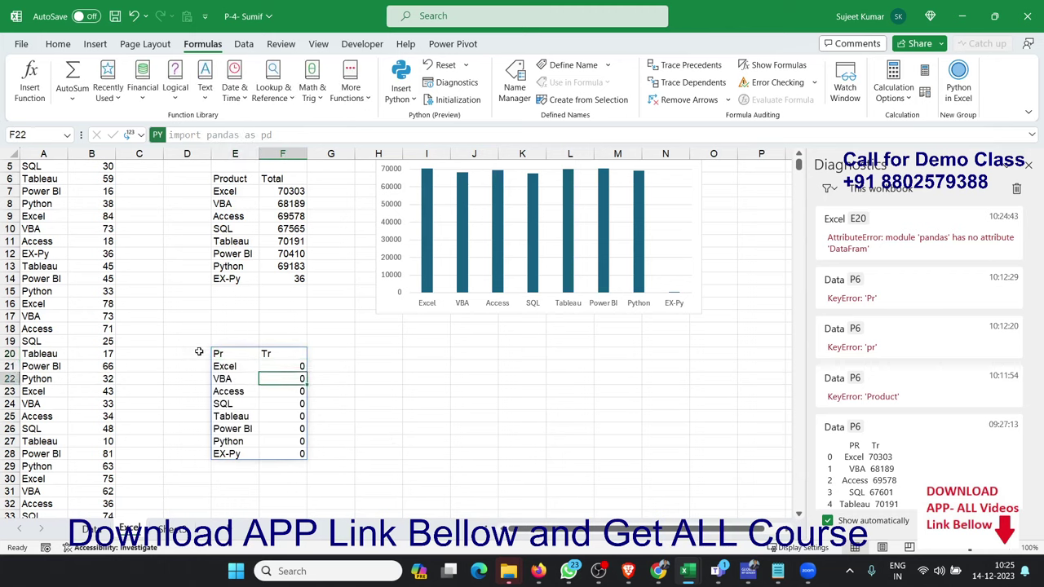
left_click(241, 352)
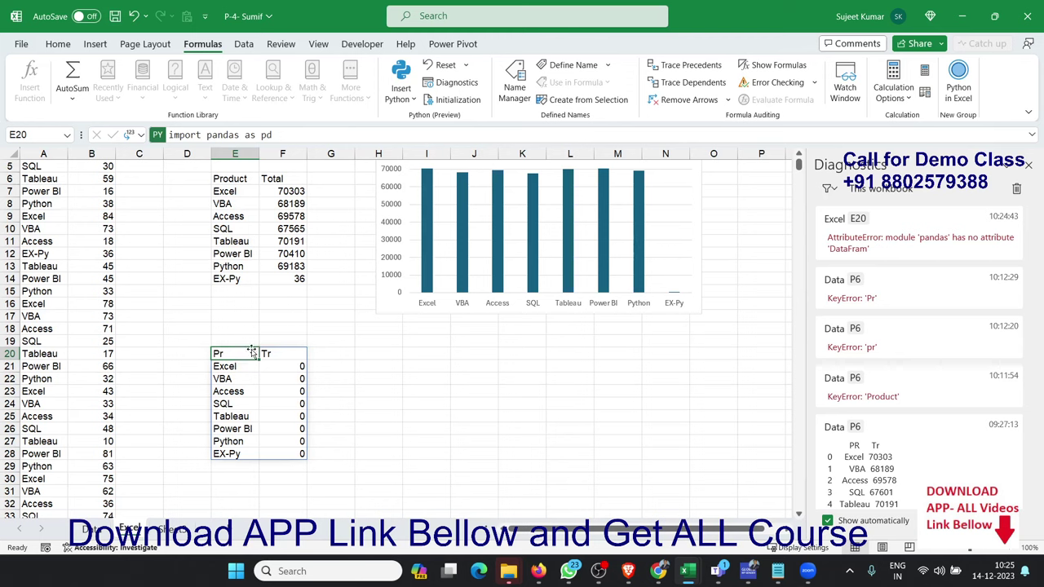
double_click(241, 352)
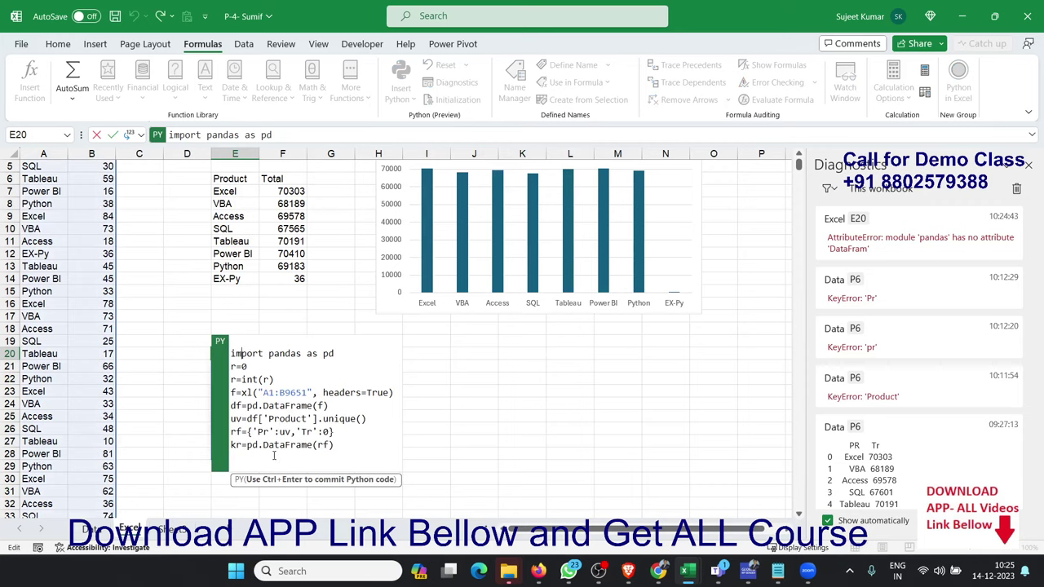
Step: Add a for i in uv loop computing s=df.loc[df['Product']==i,'Target'].sum()
scroll(270, 454, "down", 2)
left_click(259, 410)
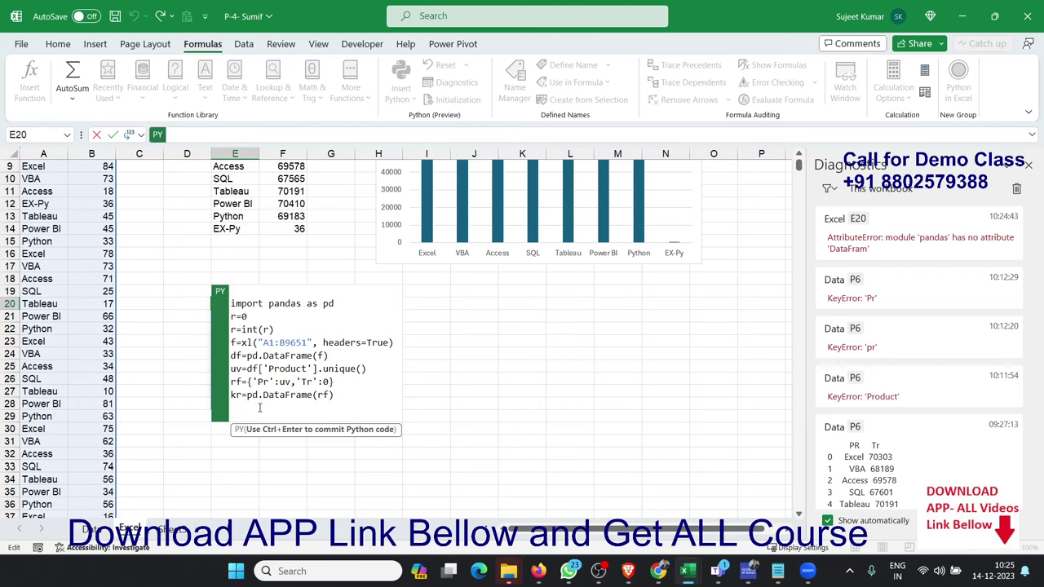
key("Return")
key("Return")
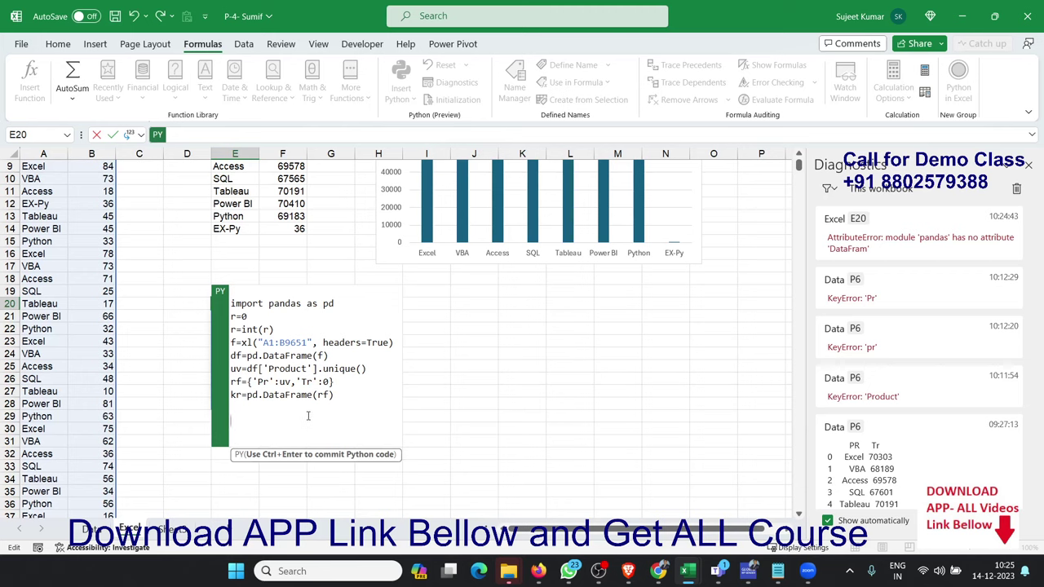
type("for")
type(" i in ")
type("uv:")
key("Return")
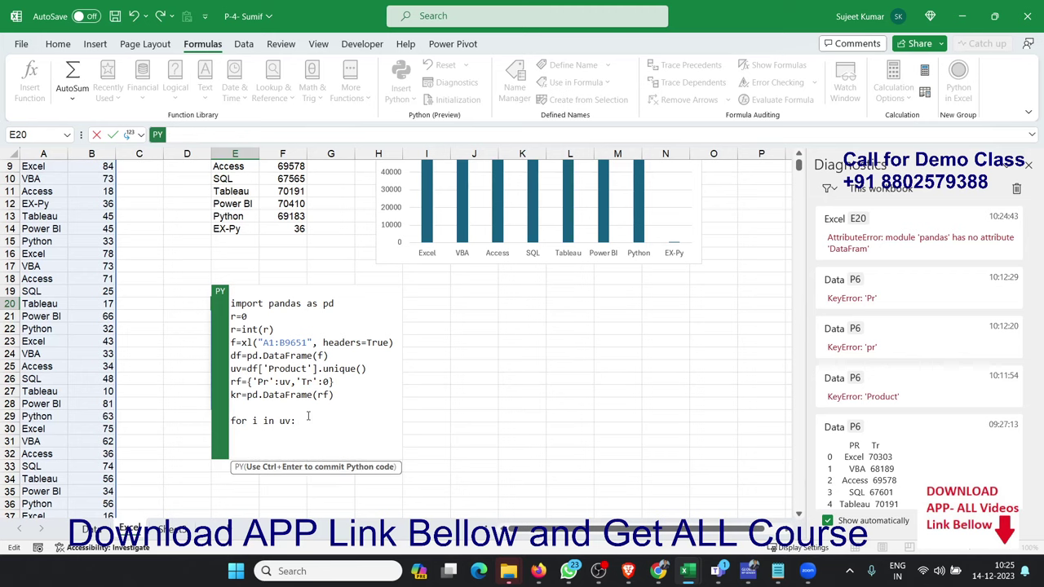
type("s=")
type("df")
type(".")
type("loc")
type("[")
type("df")
type("['")
type("P")
type("roduc")
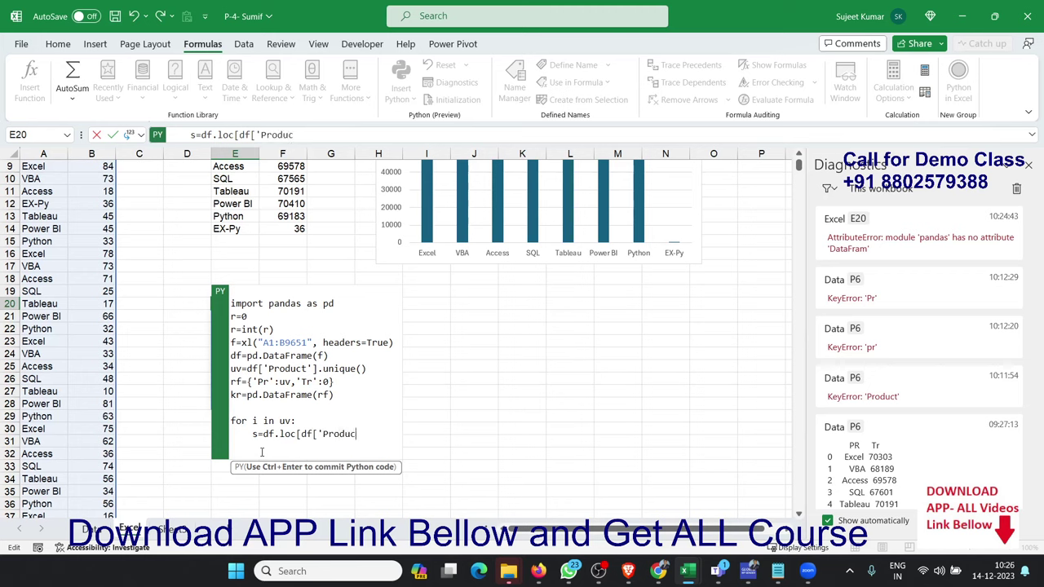
type("t'")
type("]")
type("==")
type("i,")
type("'Tar")
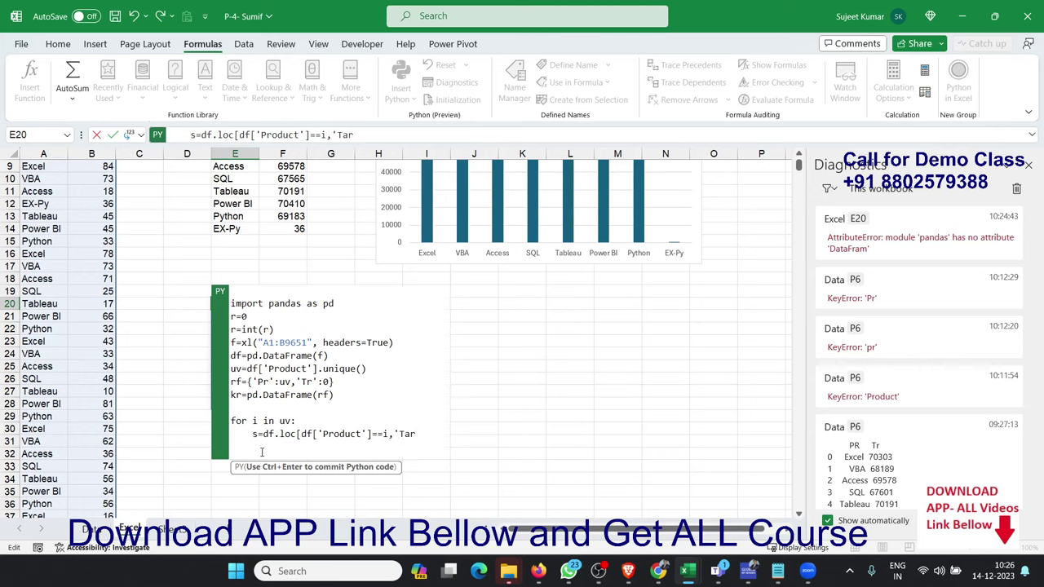
type("get")
type(" ]")
type(".sum")
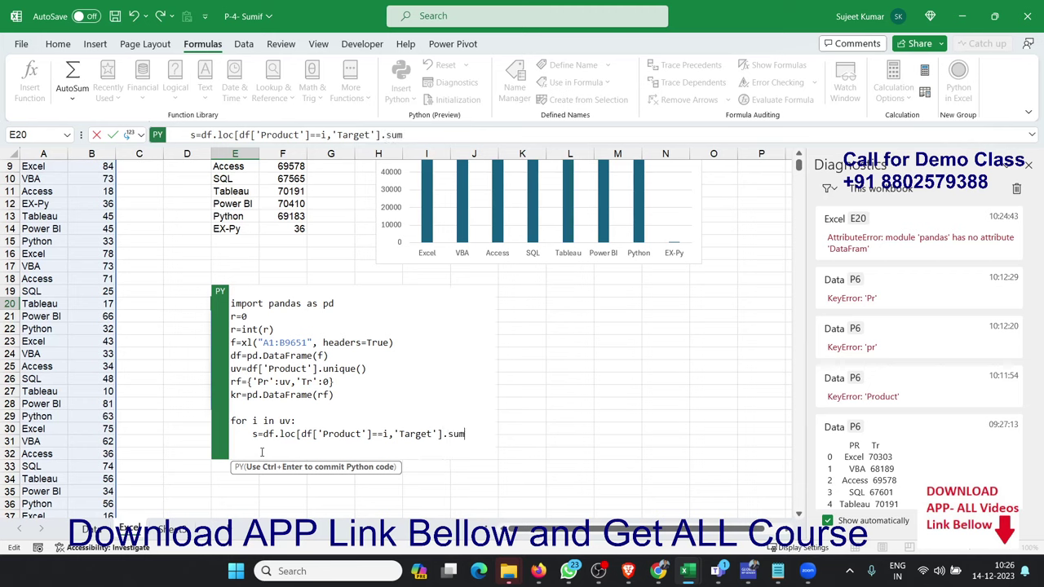
type("()")
key("Return")
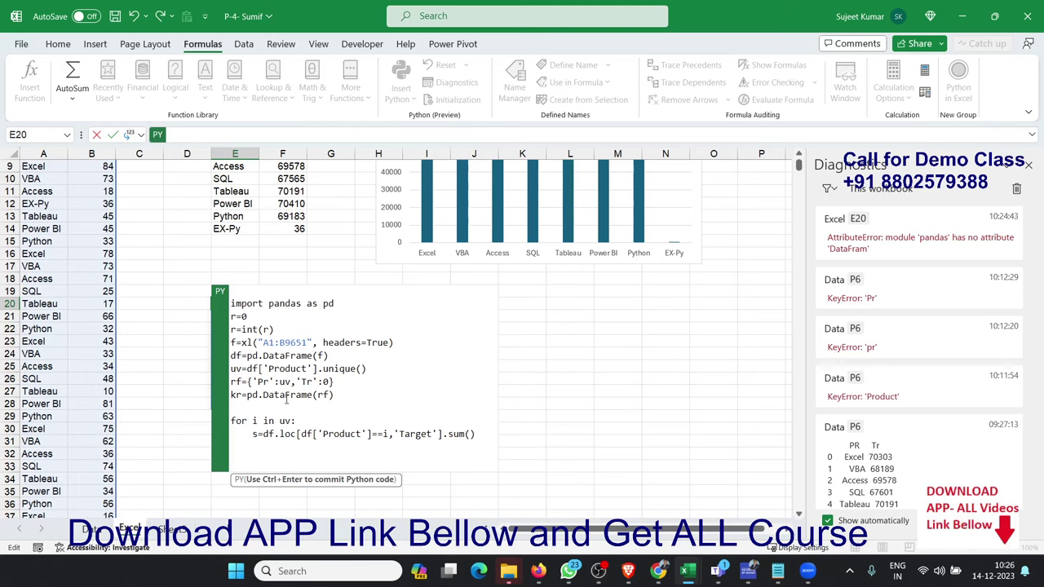
Step: Add kr.at[r,'Tr']=s and r=r+1 to the loop, then begin a kr.plot bar line
left_click_drag(355, 398, 230, 398)
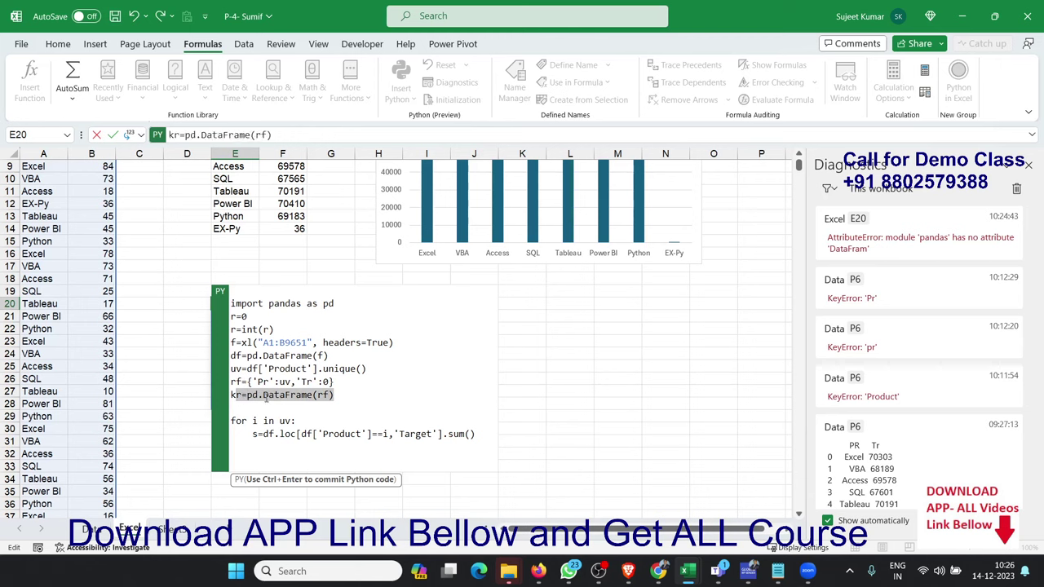
left_click(267, 448)
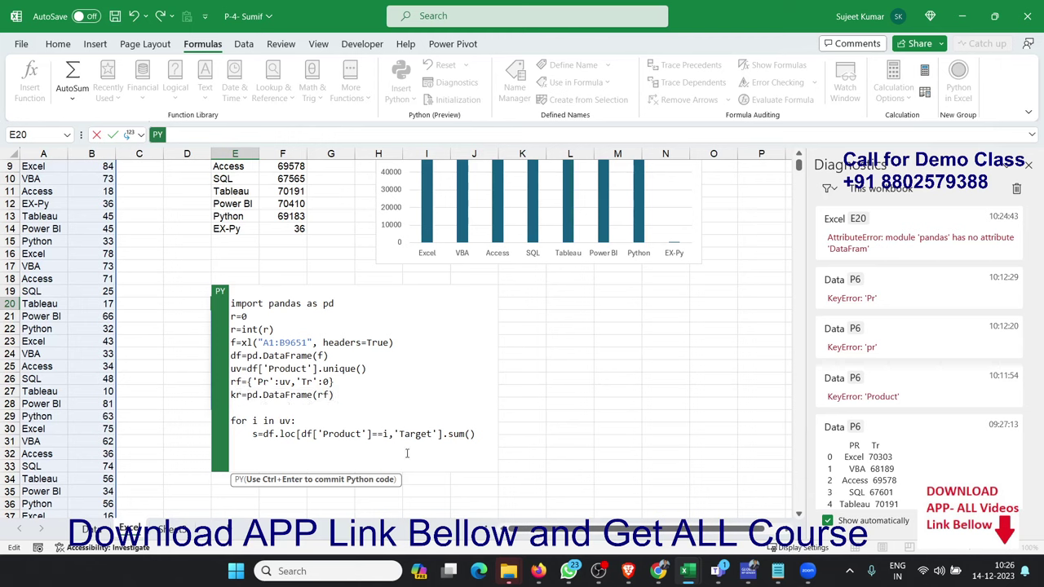
type("kr")
type("t")
type("[")
type("r,")
type("'Tr")
type("]=s")
key("Return")
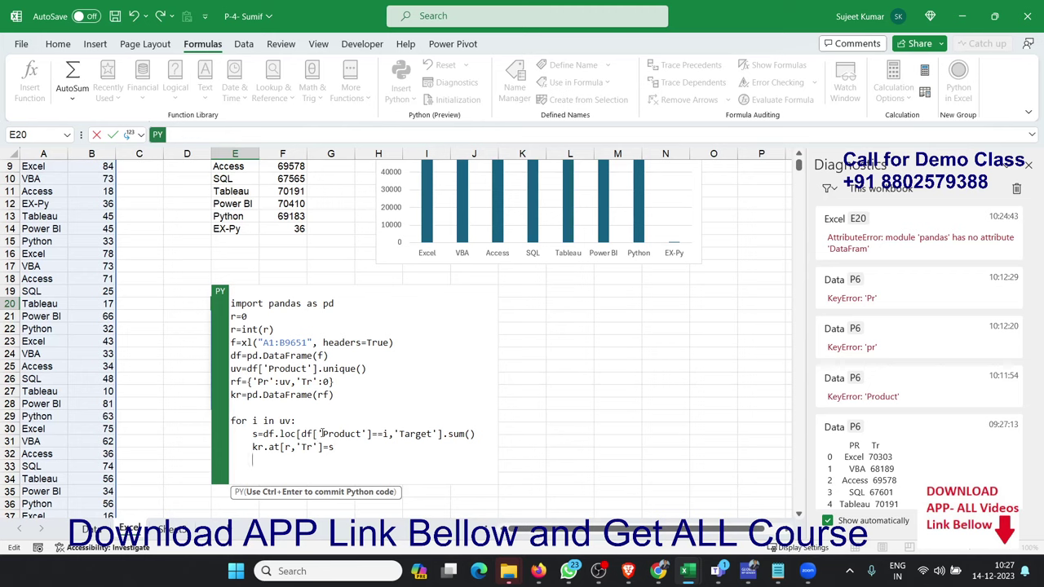
type("r=r")
type("+1")
key("Return")
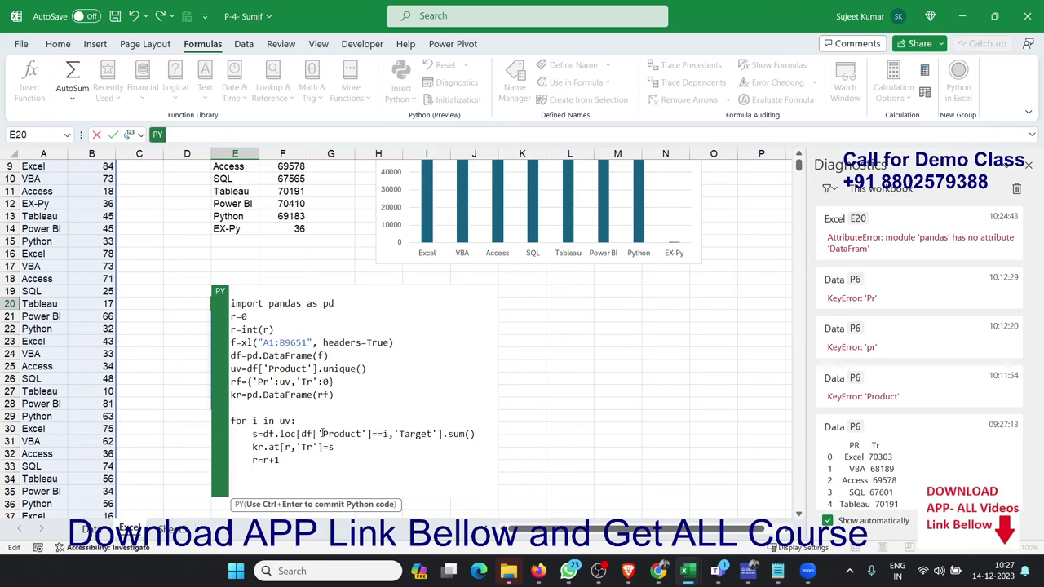
key("BackSpace")
key("Return")
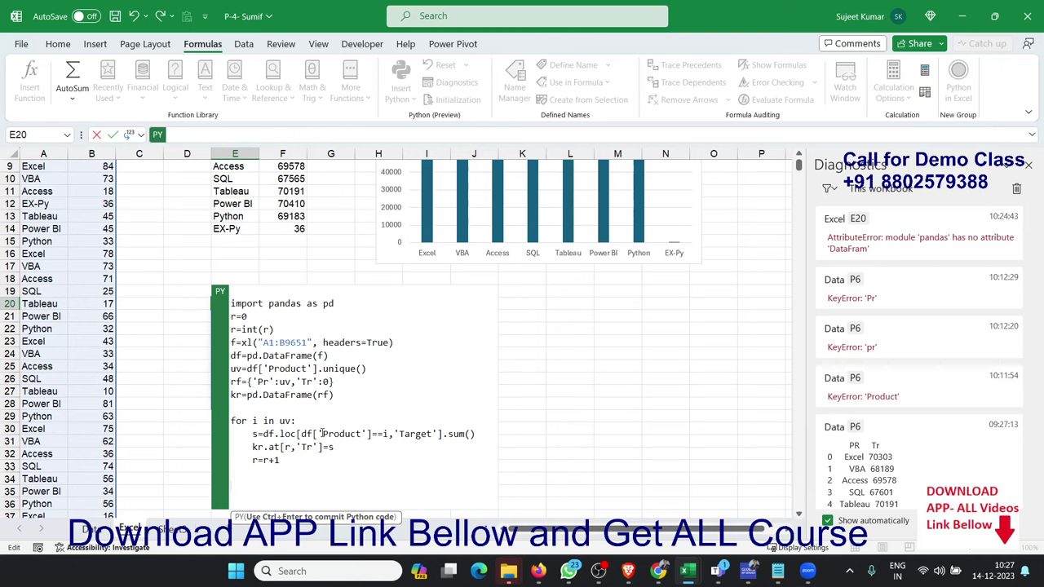
type("kr.")
type("plo")
type("t(")
type("kind=")
type("'ba")
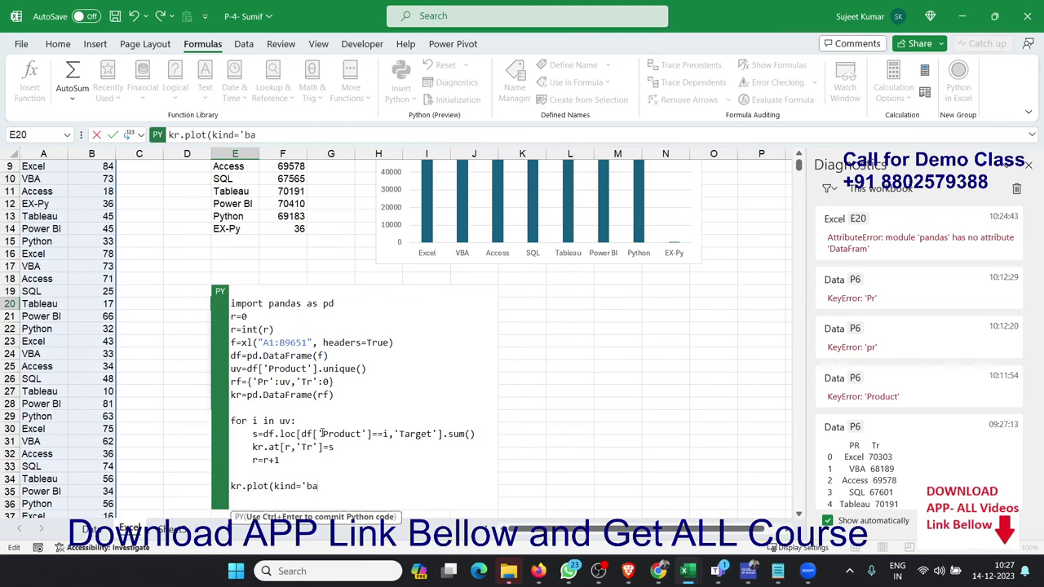
type("r',")
type("x")
type("='")
type("\"p")
Step: Finish the line as kr.plot(kind='bar',x='Pr',y='Tr') and commit E20, returning a plot image
key("BackSpace")
key("BackSpace")
type("P")
type("r'")
type(",y")
type("=")
type("'")
type("Tr'")
type(")")
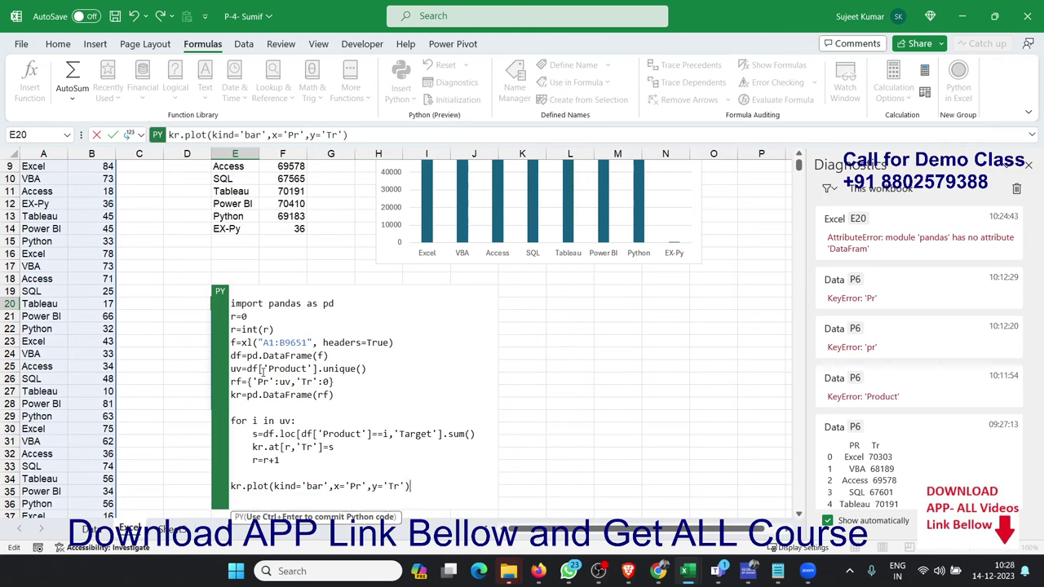
key("ctrl+Return")
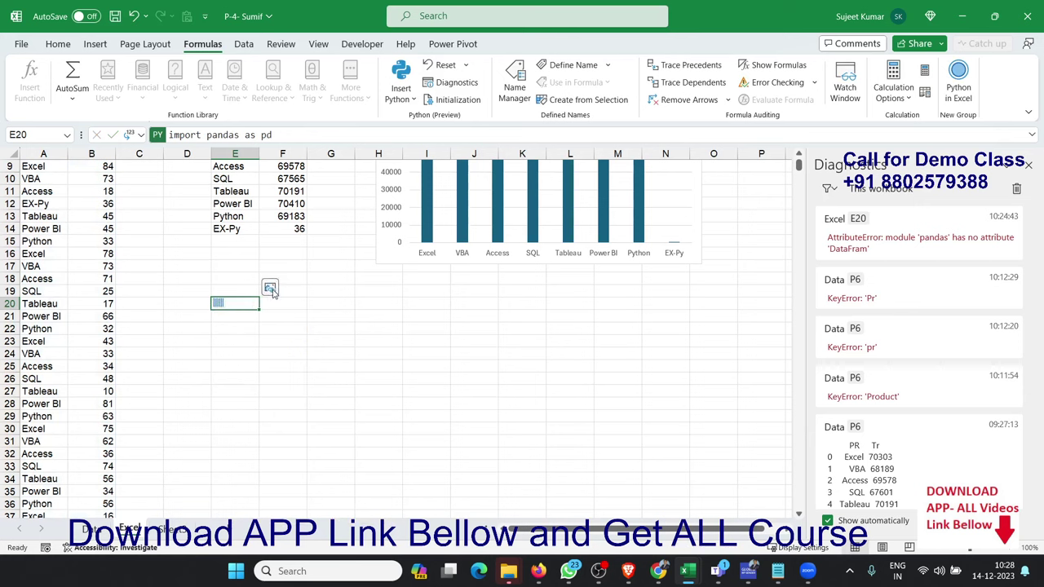
Step: Show E20's plot as a picture and move it below the Total column chart
left_click(270, 289)
mouse_move(271, 288)
left_mouse_down()
mouse_move(357, 298)
mouse_move(349, 305)
left_mouse_up()
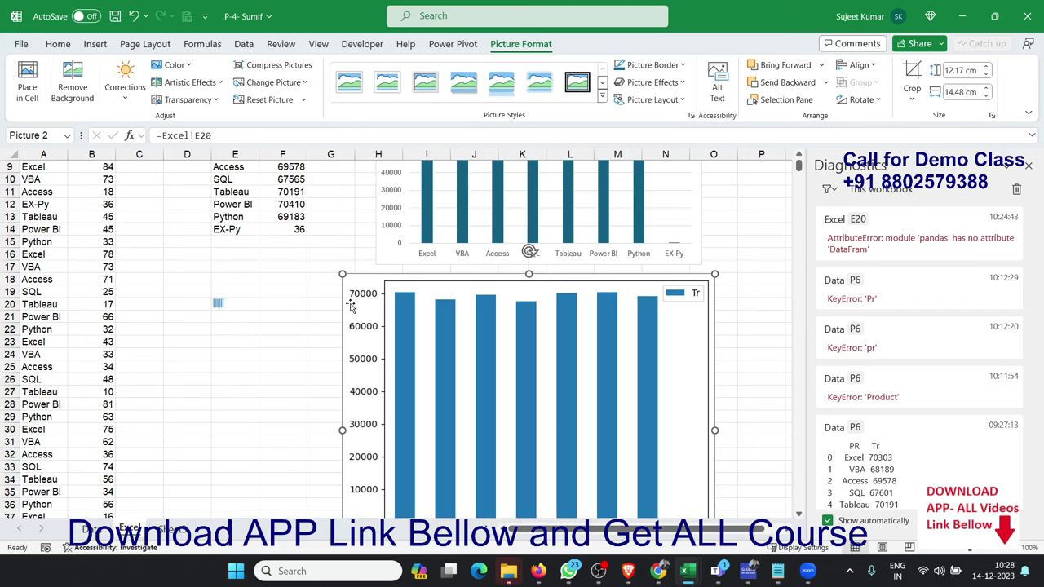
scroll(352, 316, "up", 3)
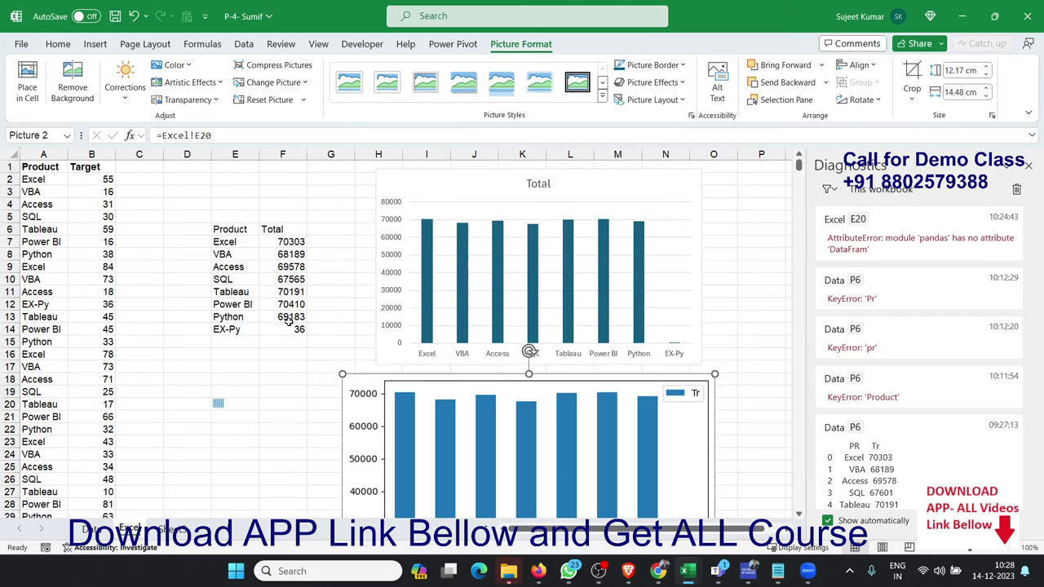
Step: Compare the pandas chart against the Product/Total table and the Total column chart
mouse_move(240, 229)
left_mouse_down()
mouse_move(279, 303)
mouse_move(281, 328)
left_mouse_up()
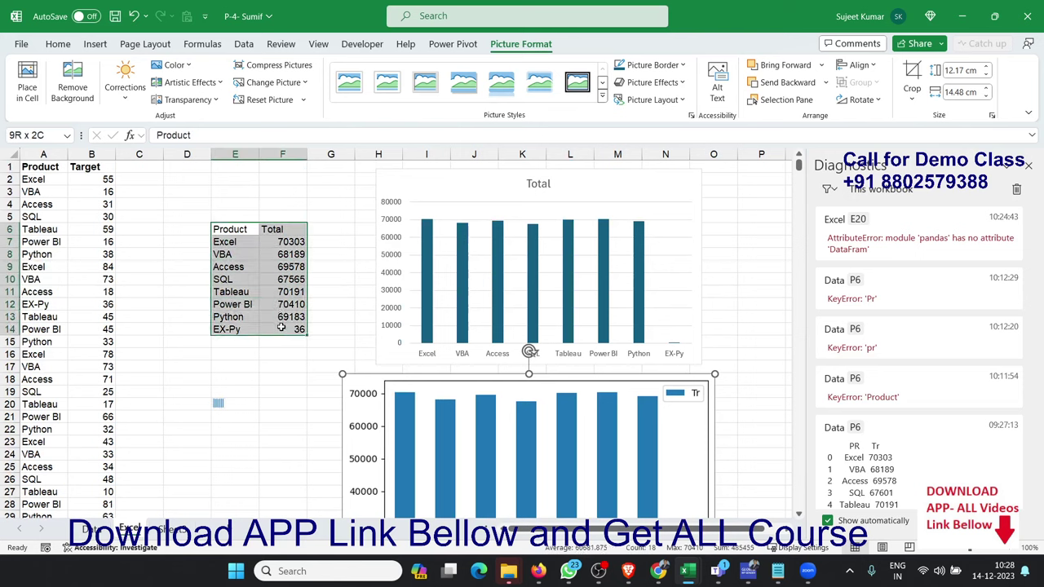
left_click(387, 354)
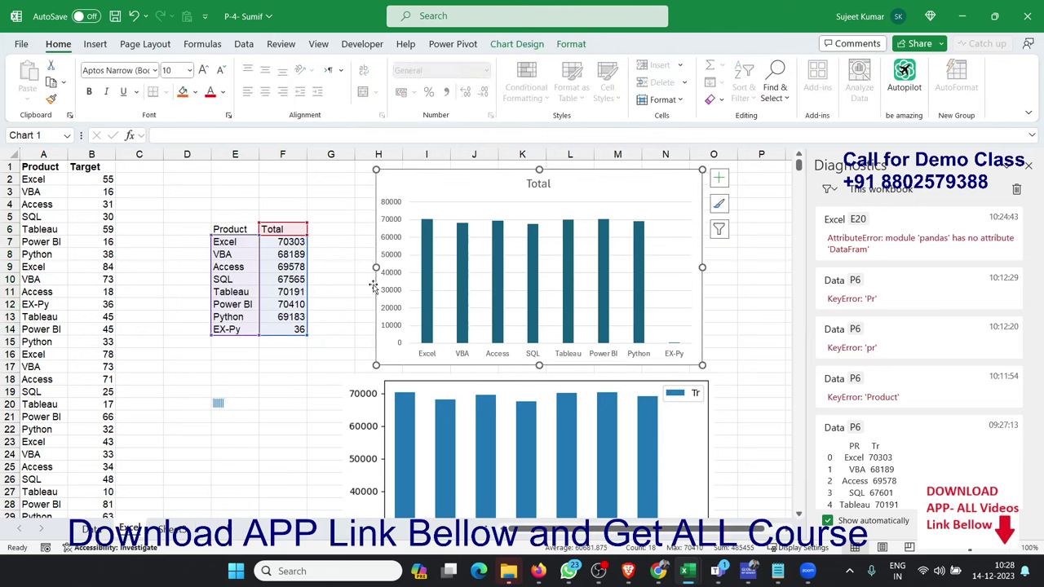
left_click_drag(295, 265, 247, 354)
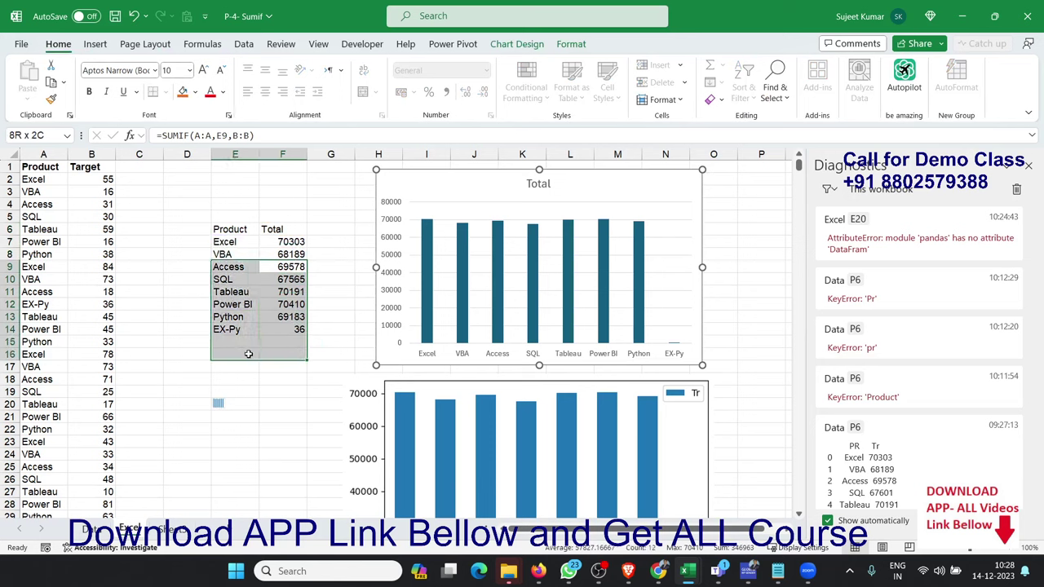
left_click(395, 348)
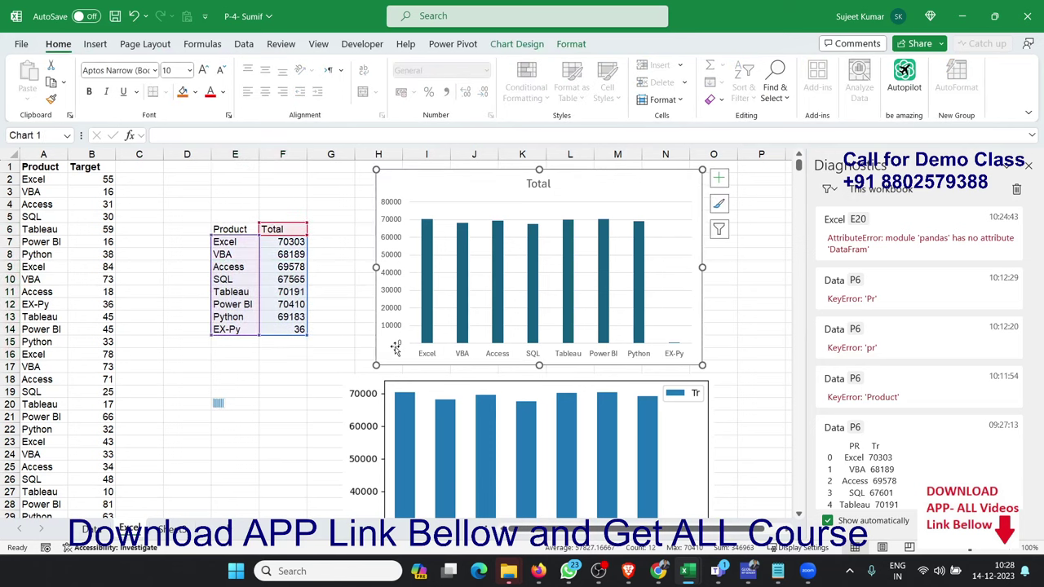
left_click(310, 371)
Step: Recommit E20's Python code so both bar charts appear beside the totals table
double_click(240, 405)
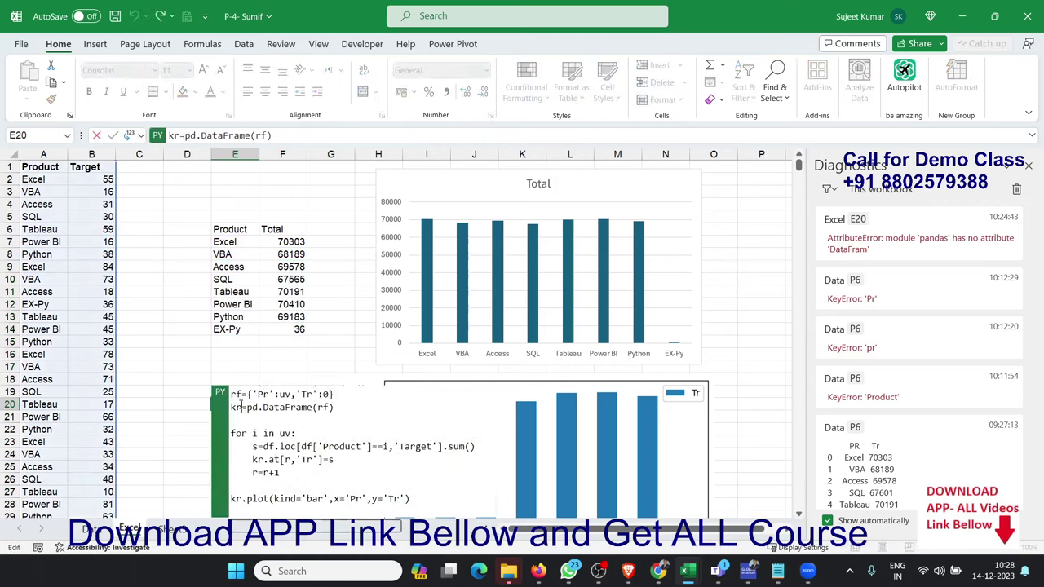
scroll(241, 405, "down", 3)
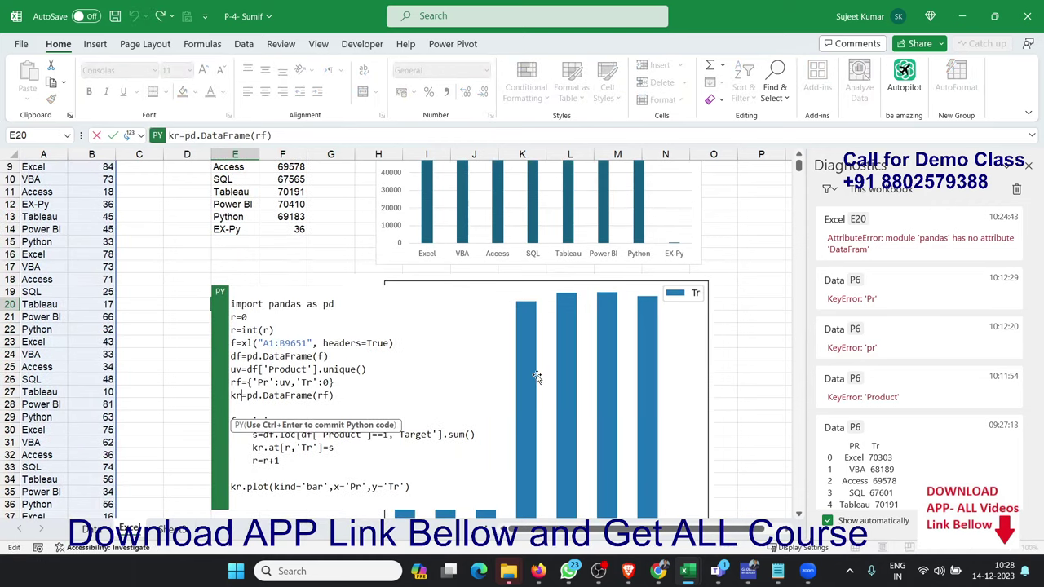
key("ctrl+Return")
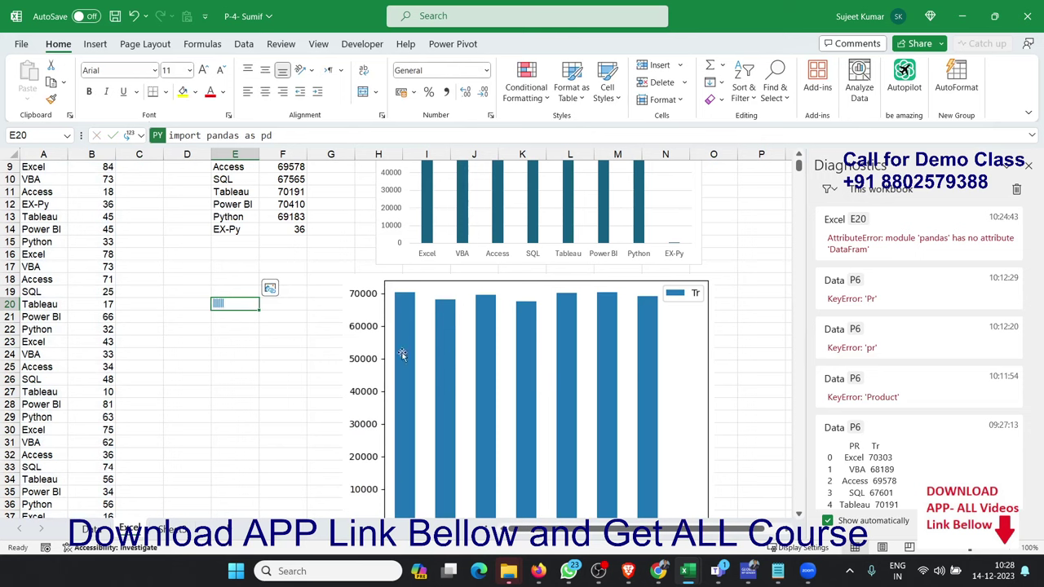
Step: Scroll back to the top, view the Formulas tab, and open the File view
scroll(380, 346, "up", 3)
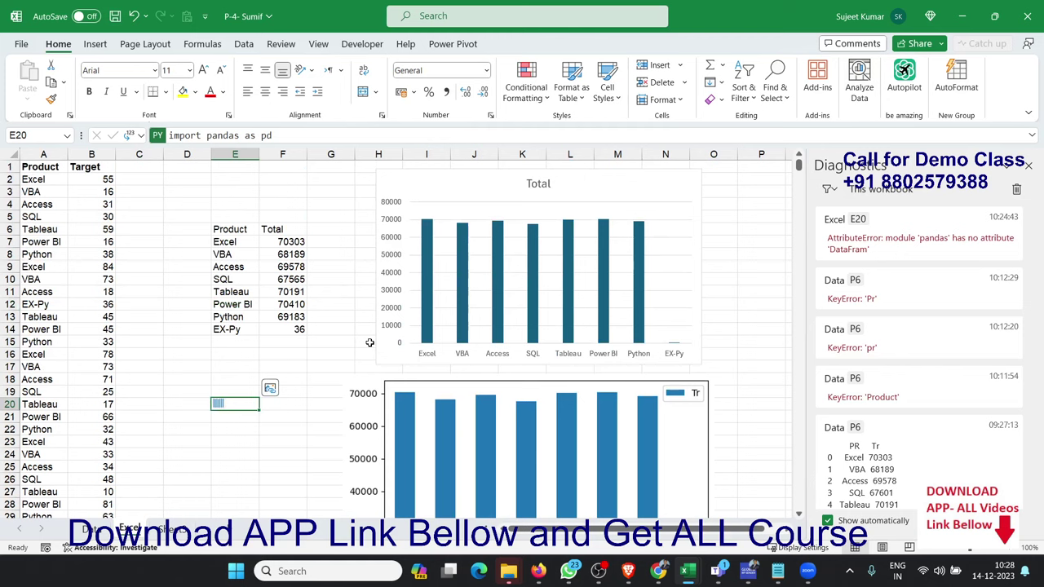
left_click(199, 45)
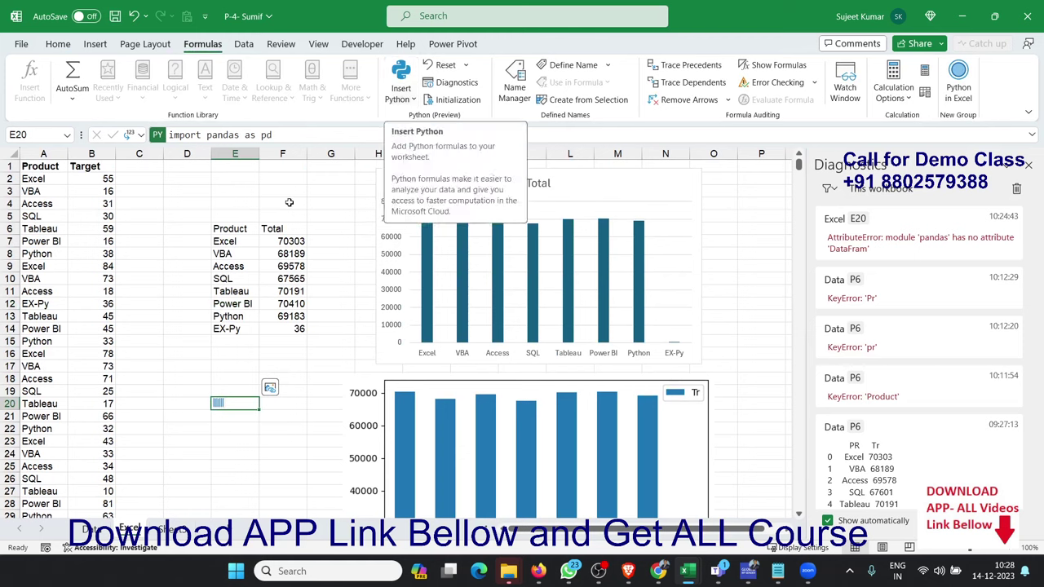
left_click(167, 364)
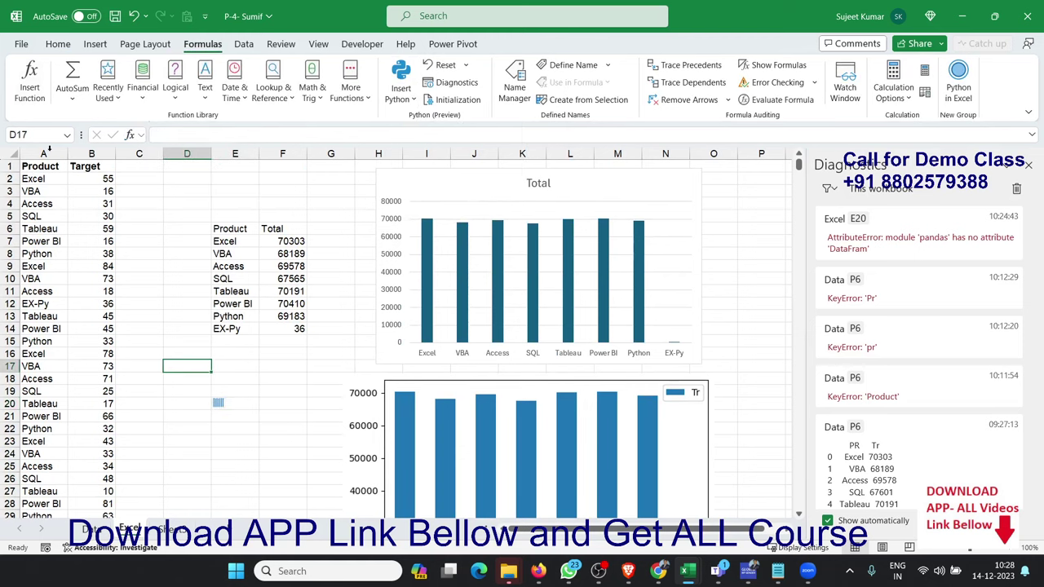
left_click(21, 44)
left_click(45, 475)
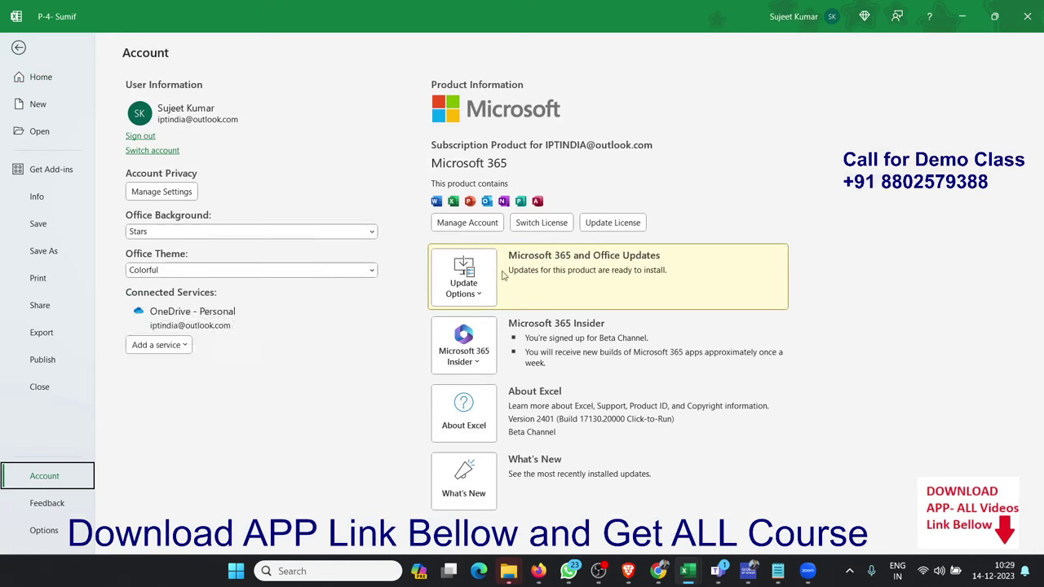
left_click(478, 372)
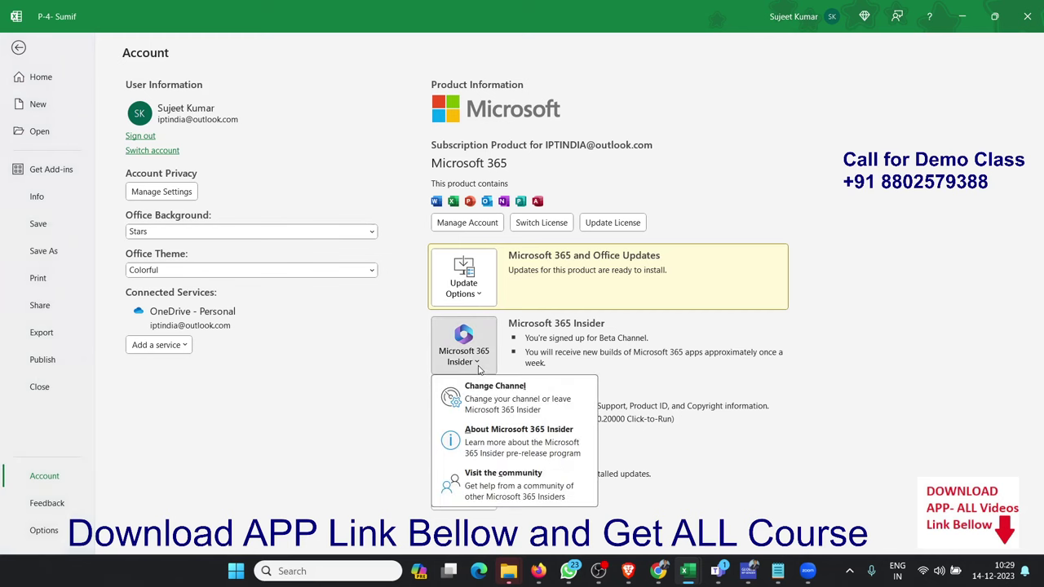
left_click(365, 385)
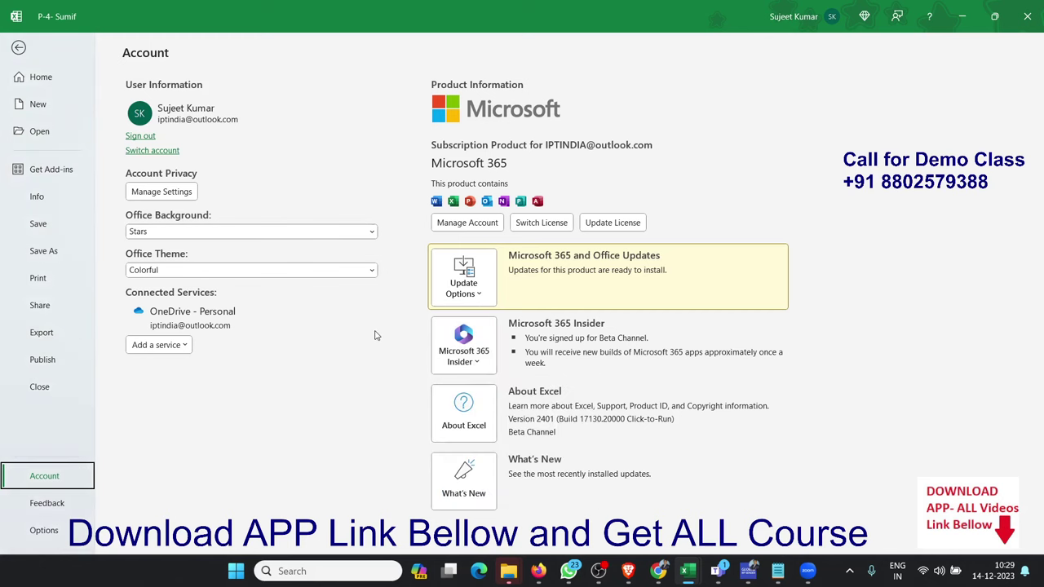
key("Escape")
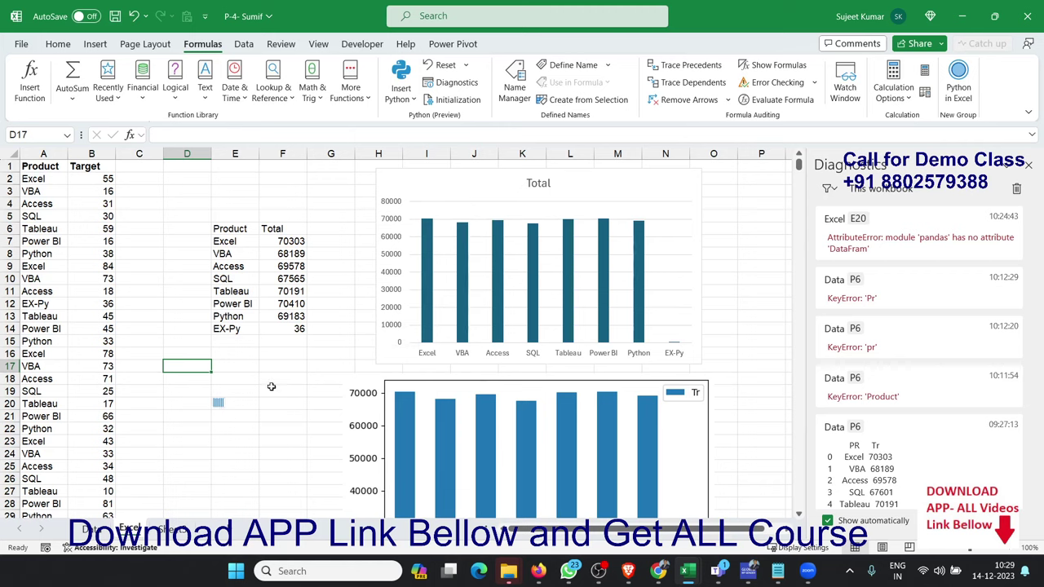
left_click(250, 418)
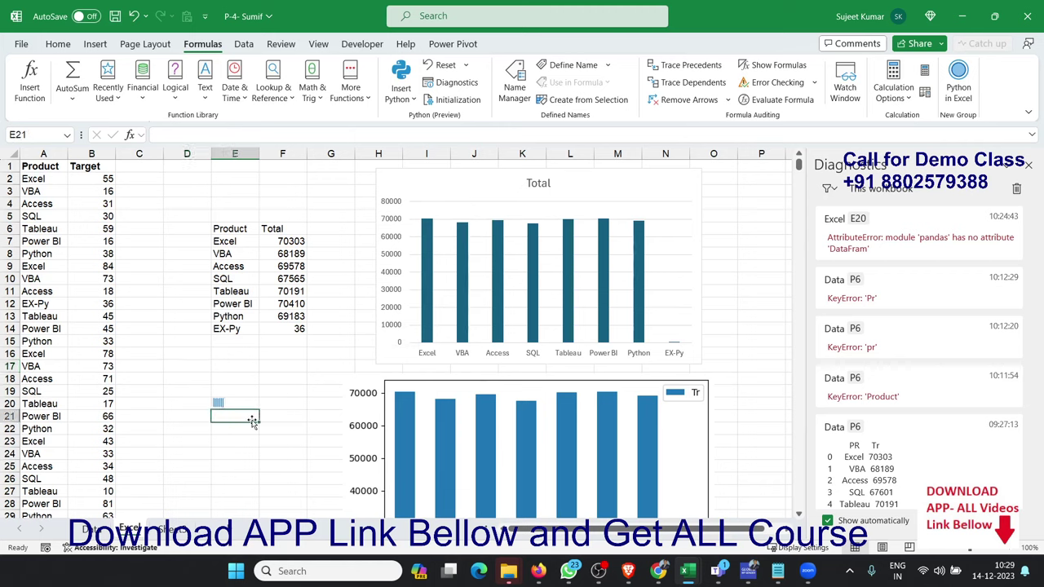